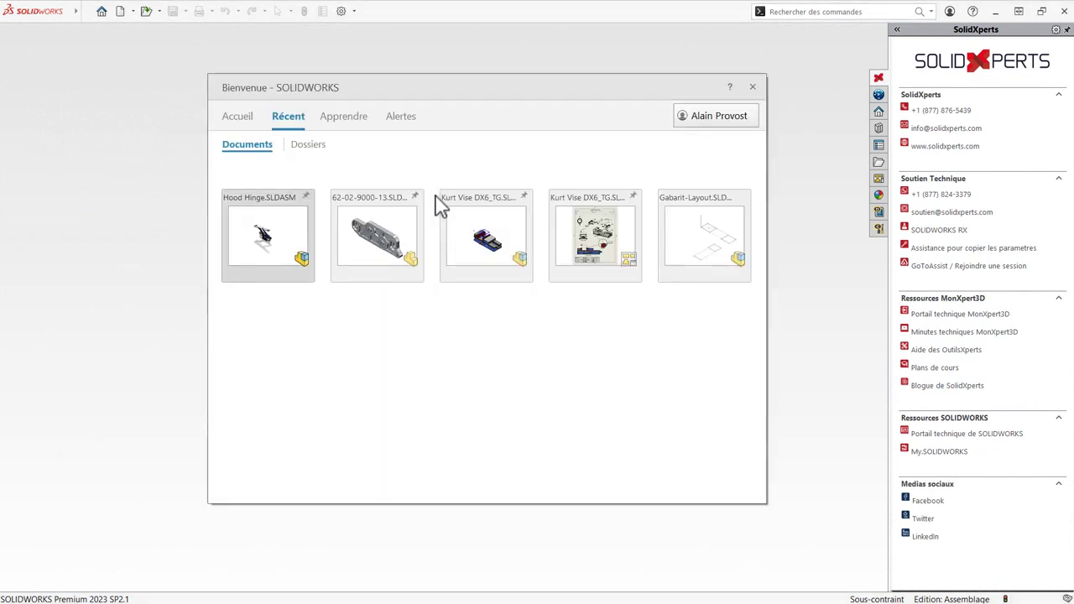
- Open Kurt Vise DX6_TG.SLDASM from Recent documents and orbit to a low side view
{"action": "left_click", "coordinate": [492, 245]}
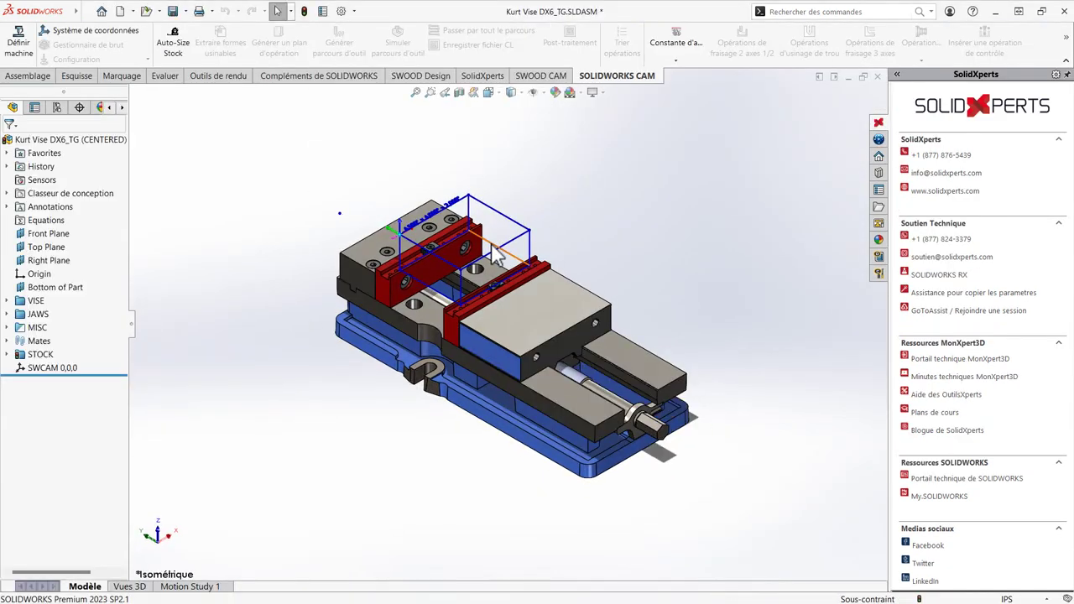
{"action": "middle_click_drag", "start_coordinate": [623, 231], "coordinate": [616, 207]}
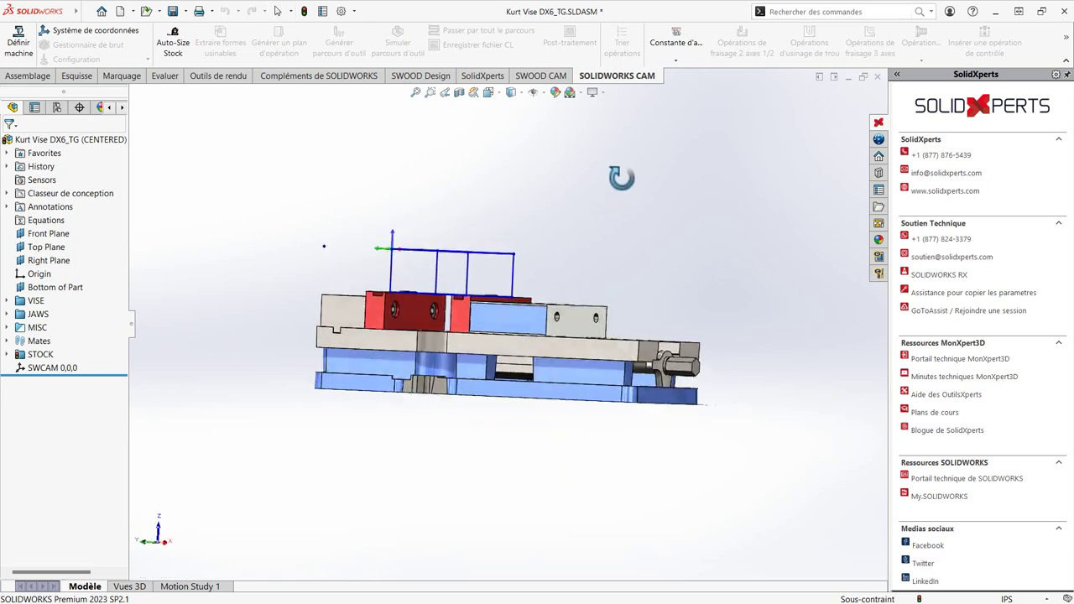
{"action": "scroll", "coordinate": [592, 359], "scroll_direction": "down", "scroll_amount": 3}
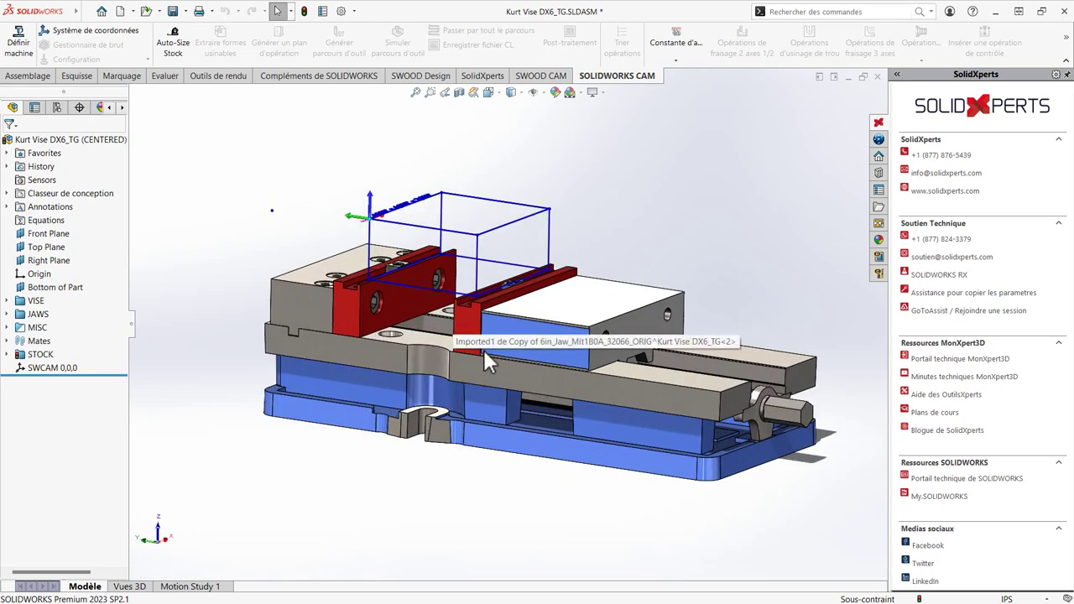
{"action": "left_click", "coordinate": [8, 355]}
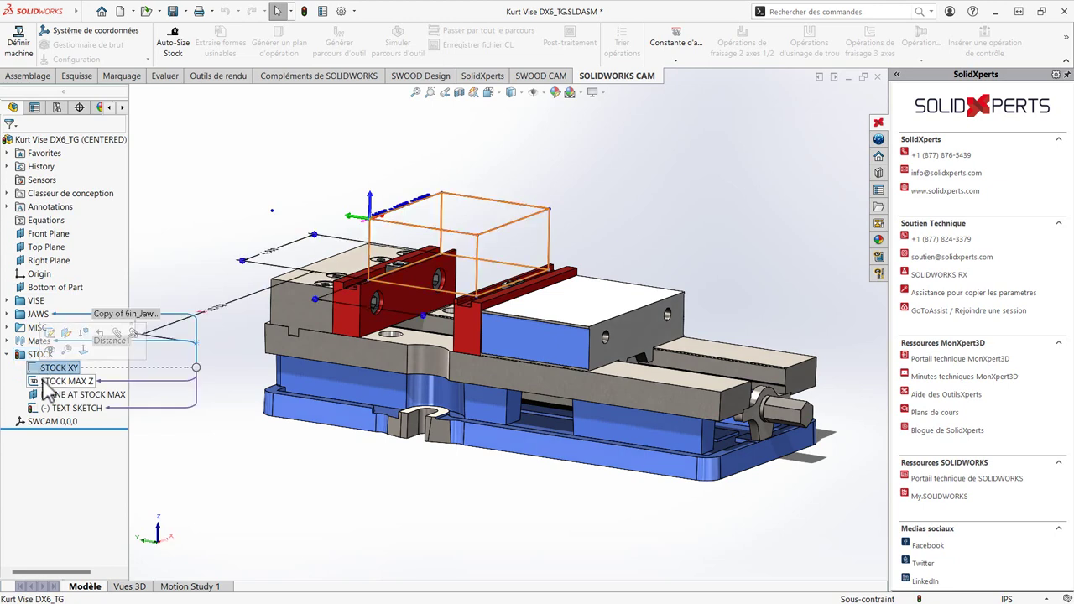
{"action": "left_click", "coordinate": [52, 368]}
{"action": "left_click", "coordinate": [50, 395]}
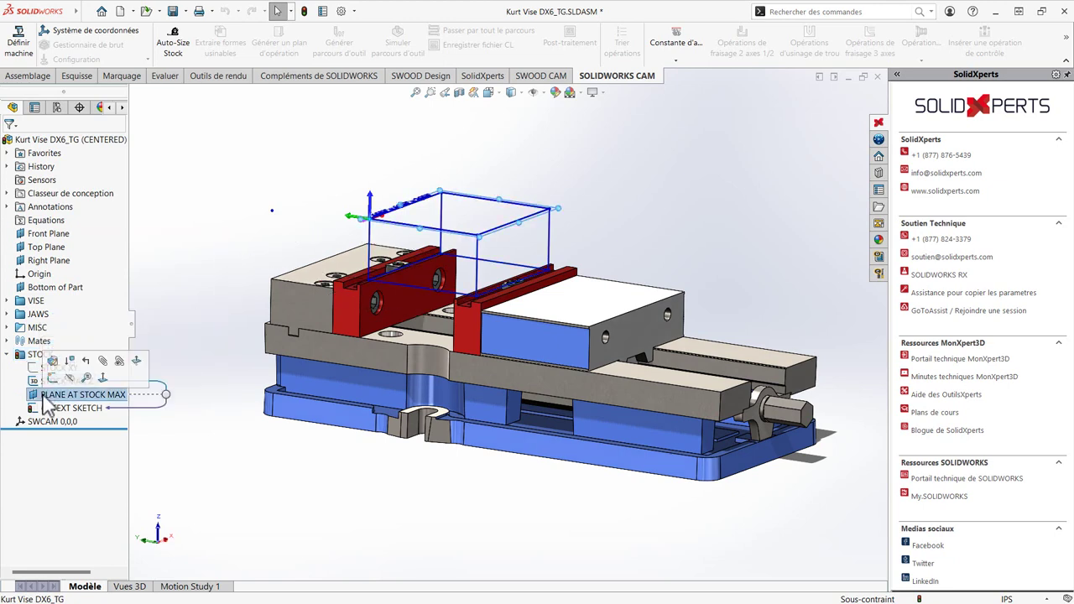
{"action": "left_click", "coordinate": [9, 355]}
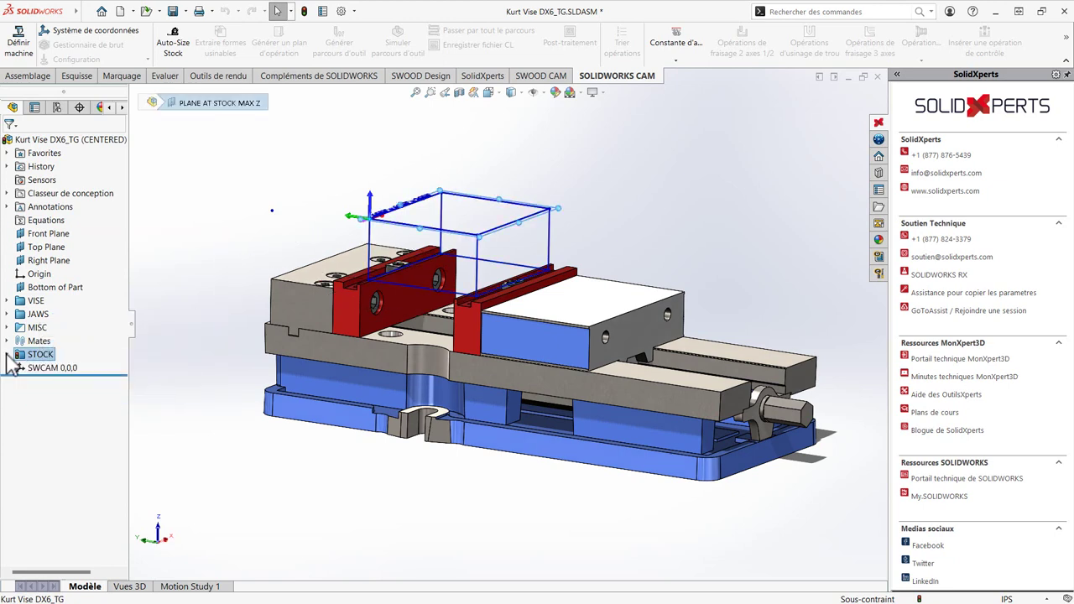
{"action": "left_click", "coordinate": [50, 287]}
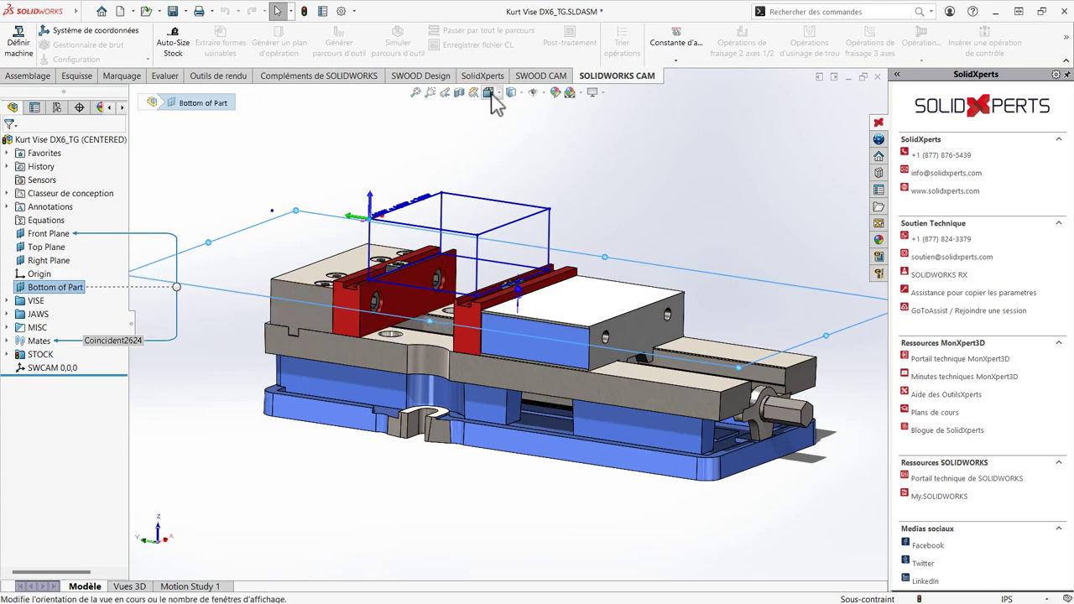
{"action": "left_click", "coordinate": [488, 94]}
{"action": "left_click", "coordinate": [505, 139]}
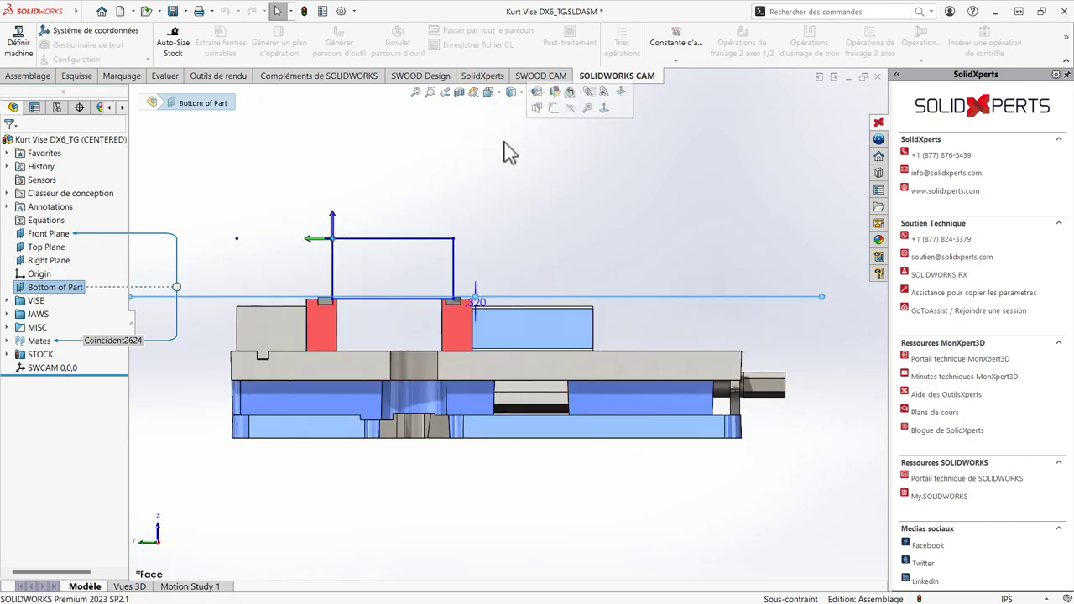
{"action": "scroll", "coordinate": [339, 315], "scroll_direction": "down", "scroll_amount": 3}
{"action": "scroll", "coordinate": [391, 273], "scroll_direction": "down", "scroll_amount": 4}
{"action": "scroll", "coordinate": [391, 274], "scroll_direction": "down", "scroll_amount": 2}
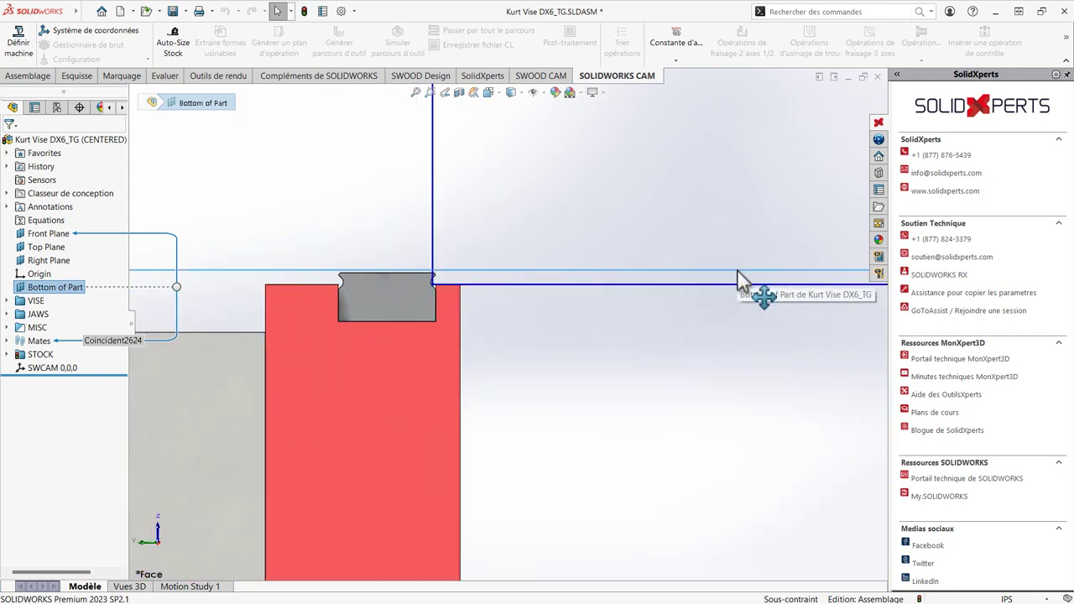
{"action": "scroll", "coordinate": [576, 338], "scroll_direction": "up", "scroll_amount": 4}
{"action": "scroll", "coordinate": [669, 337], "scroll_direction": "up", "scroll_amount": 4}
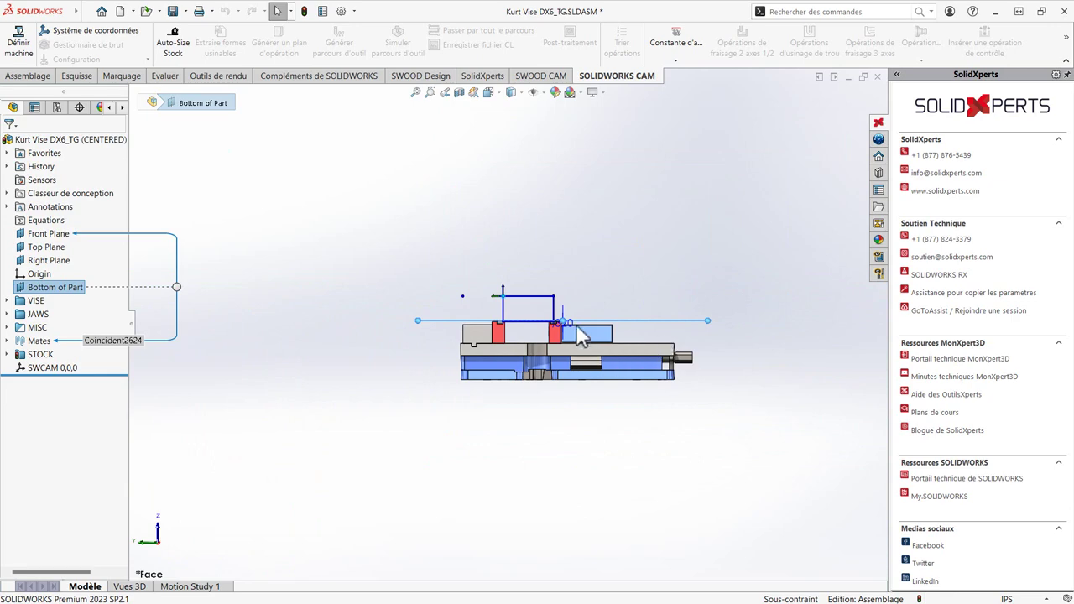
{"action": "key", "text": "ctrl+7"}
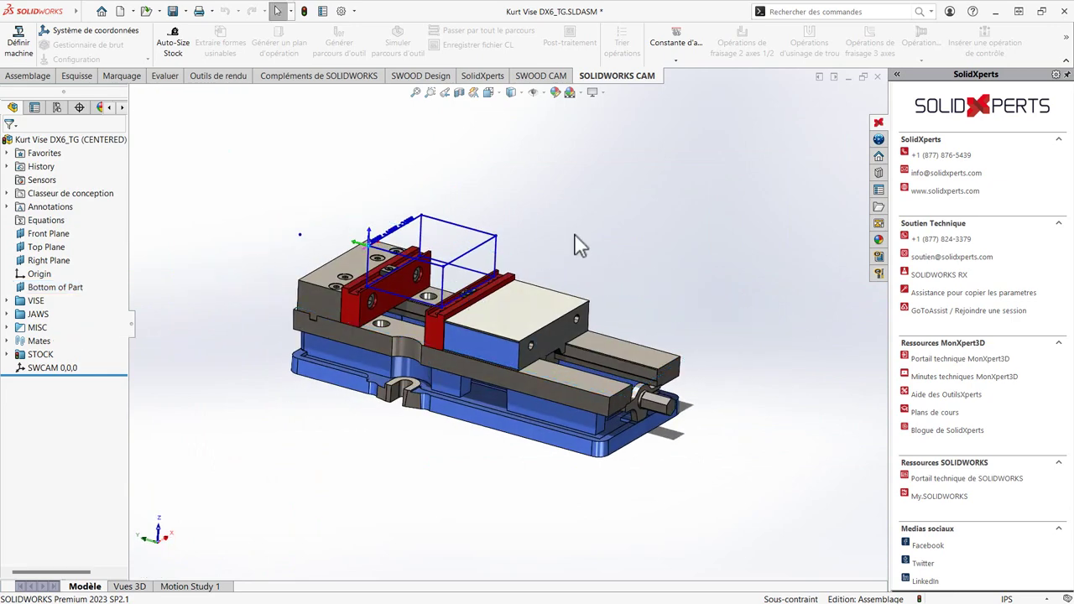
{"action": "left_click", "coordinate": [836, 78]}
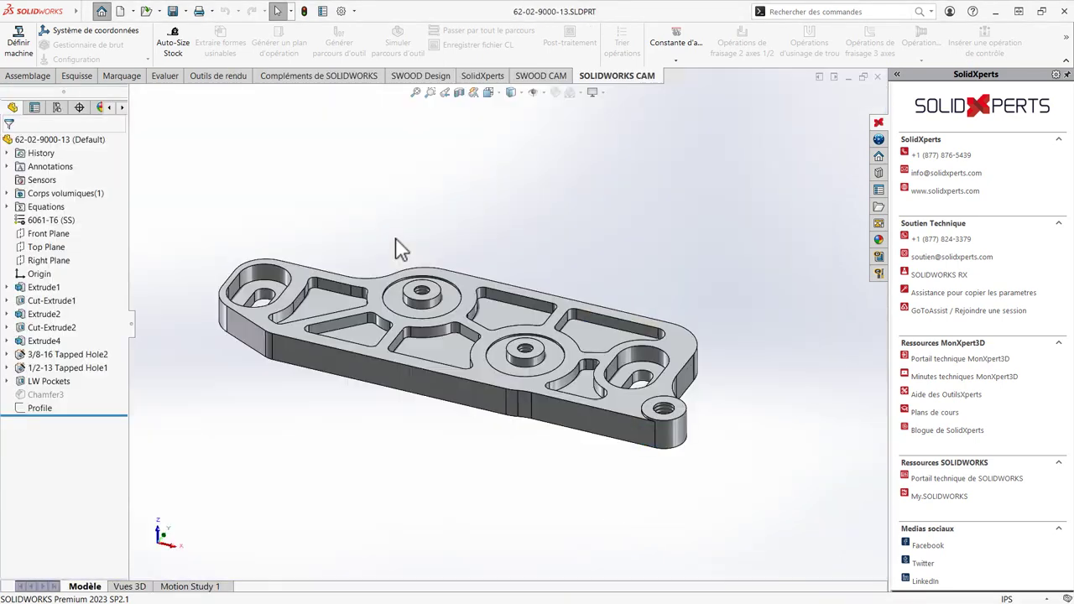
{"action": "left_click", "coordinate": [820, 78]}
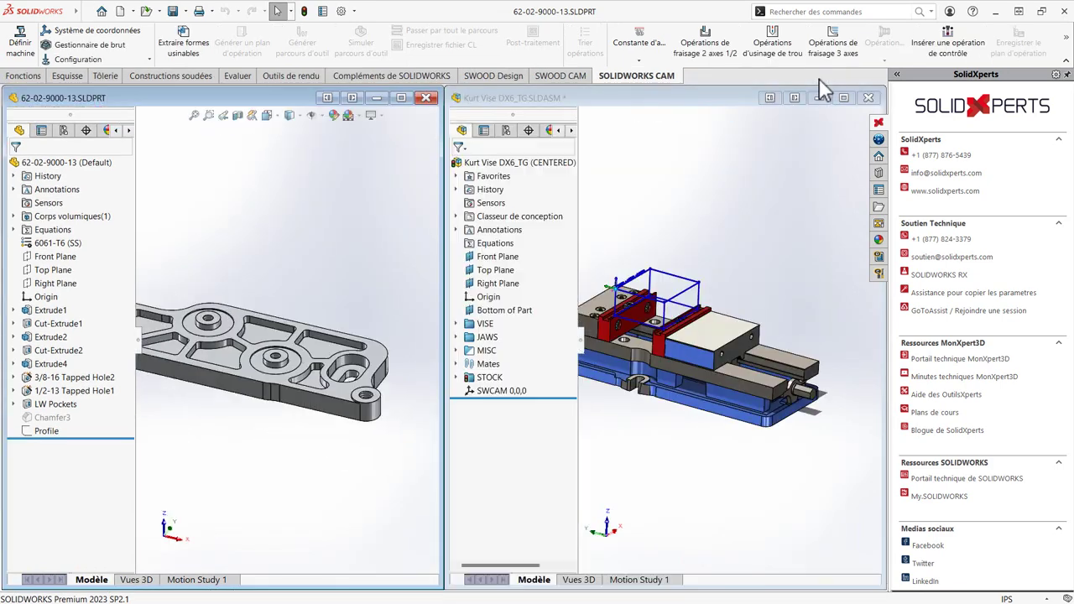
{"action": "left_click", "coordinate": [98, 166]}
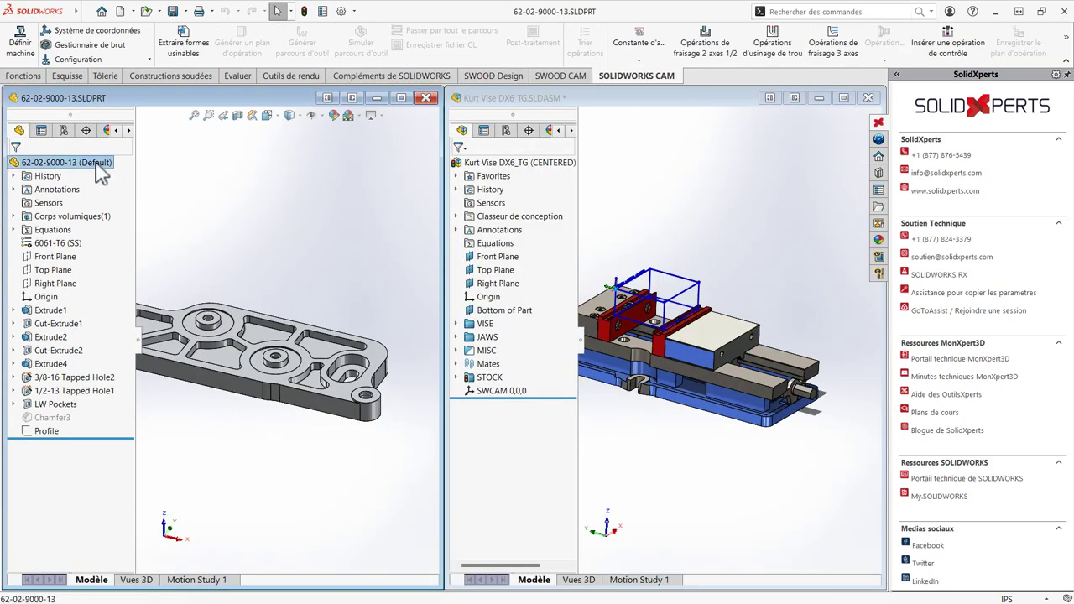
{"action": "left_click_drag", "start_coordinate": [99, 170], "coordinate": [671, 252]}
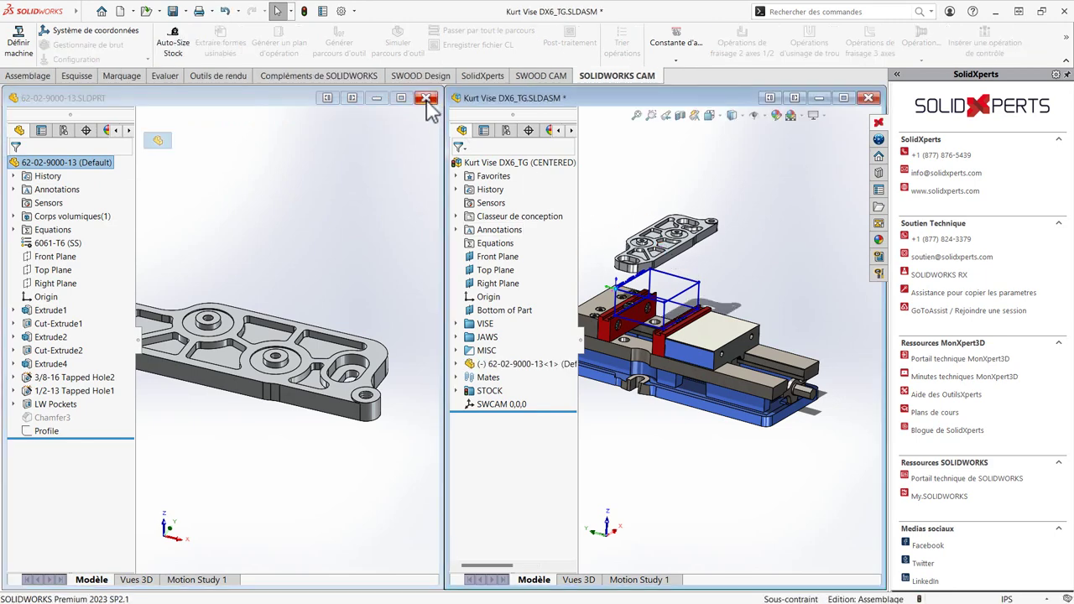
{"action": "left_click", "coordinate": [844, 98]}
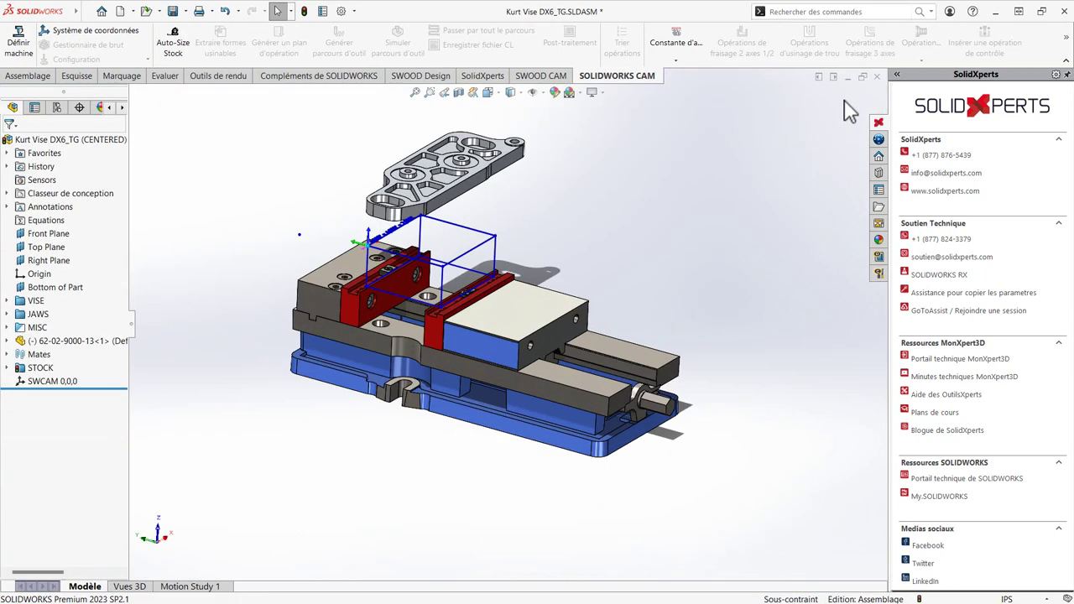
- Mate the plate's underside coincident with the Bottom of Part plane
{"action": "scroll", "coordinate": [457, 181], "scroll_direction": "down", "scroll_amount": 3}
{"action": "middle_click_drag", "start_coordinate": [489, 267], "coordinate": [495, 288]}
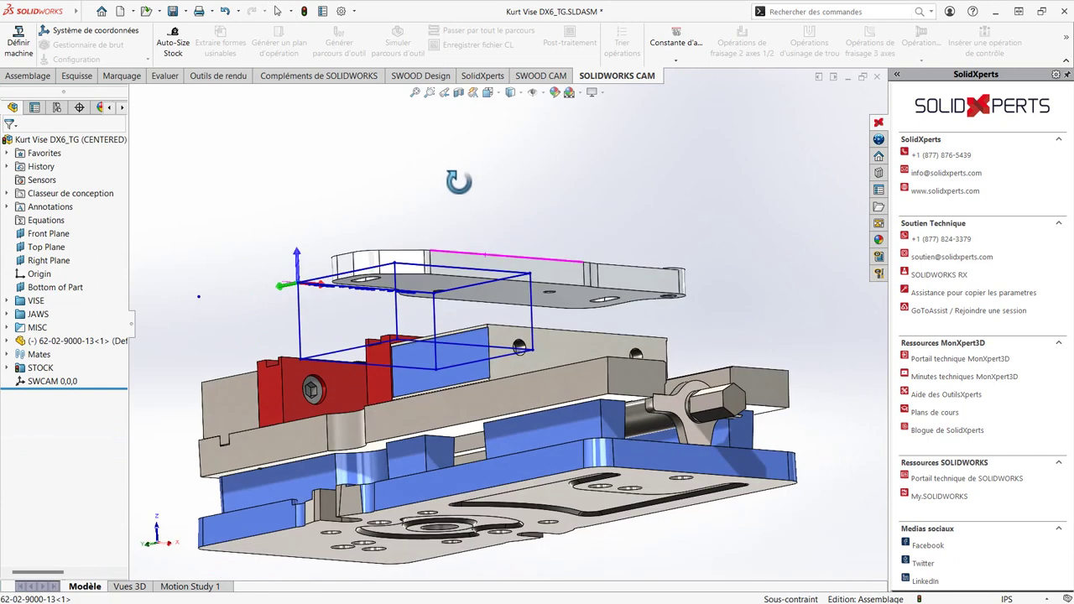
{"action": "left_click", "coordinate": [499, 300]}
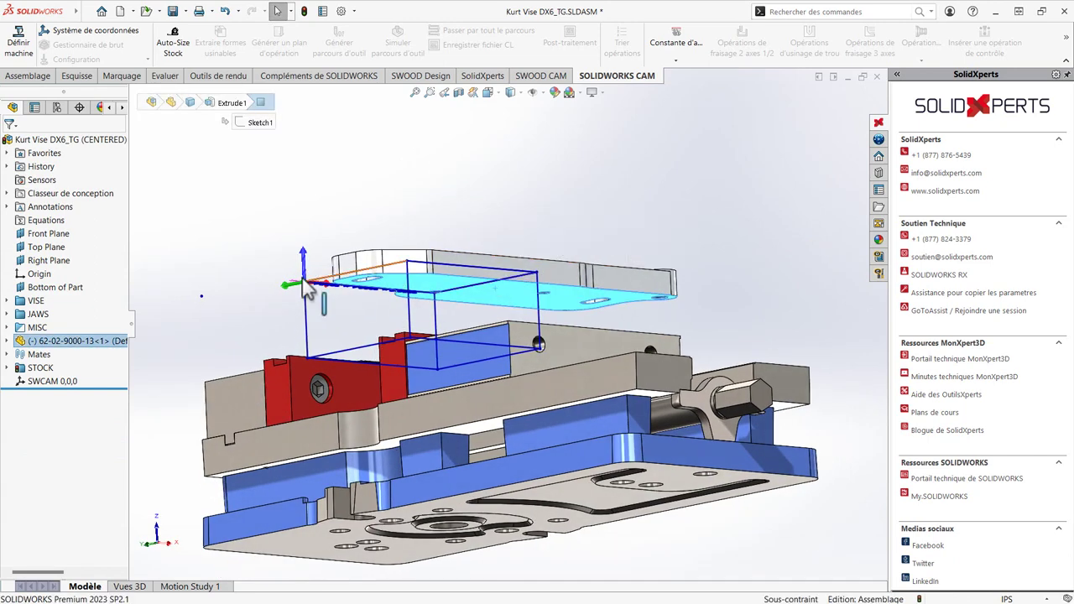
{"action": "left_click", "coordinate": [52, 290], "text": "ctrl"}
{"action": "left_click", "coordinate": [57, 298]}
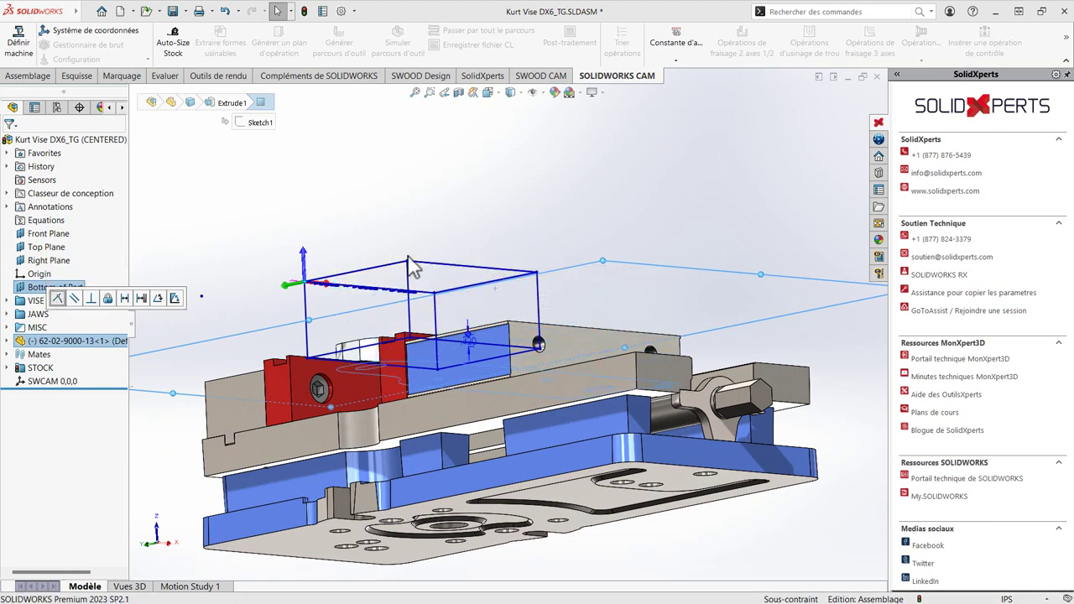
- In Front view, slide the plate right into the stock box, then return to isometric
{"action": "left_click", "coordinate": [489, 92]}
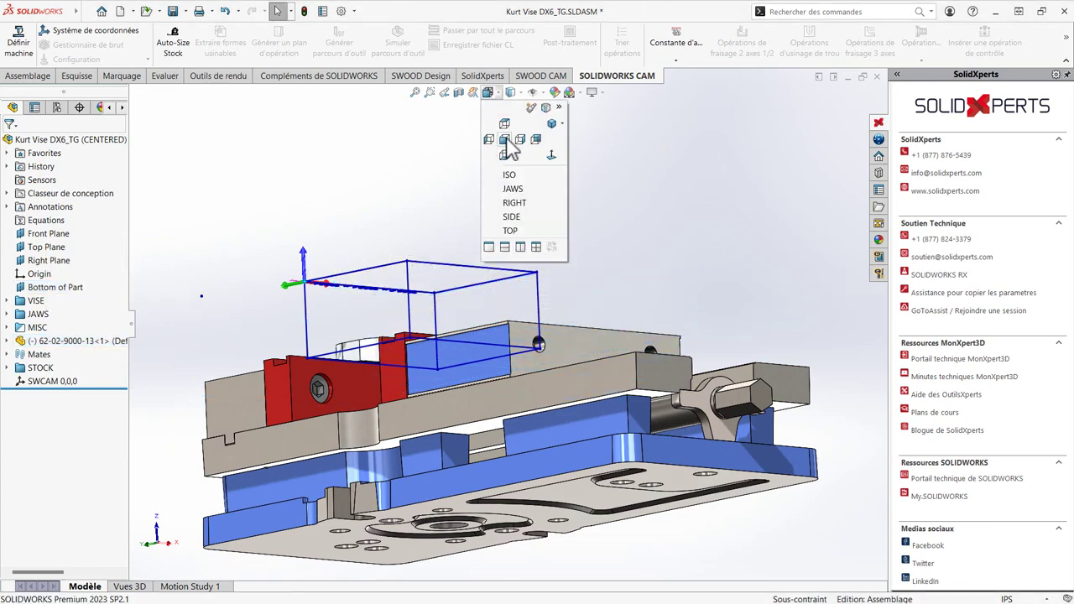
{"action": "left_click", "coordinate": [506, 139]}
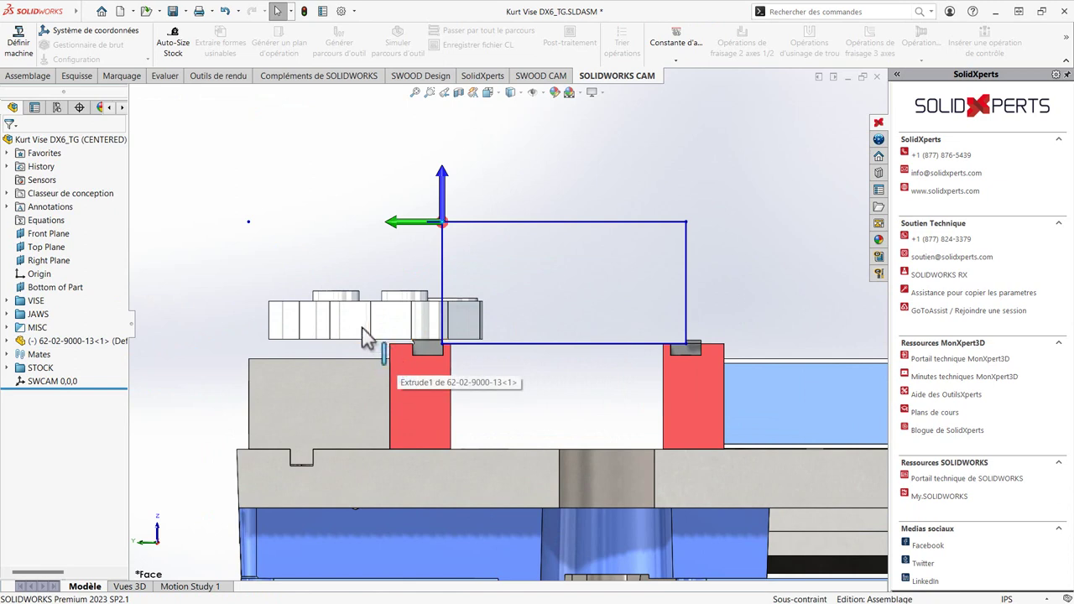
{"action": "mouse_move", "coordinate": [359, 324]}
{"action": "left_mouse_down"}
{"action": "mouse_move", "coordinate": [546, 331]}
{"action": "mouse_move", "coordinate": [602, 323]}
{"action": "mouse_move", "coordinate": [550, 319]}
{"action": "mouse_move", "coordinate": [659, 320]}
{"action": "left_mouse_up"}
{"action": "scroll", "coordinate": [499, 327], "scroll_direction": "up", "scroll_amount": 5}
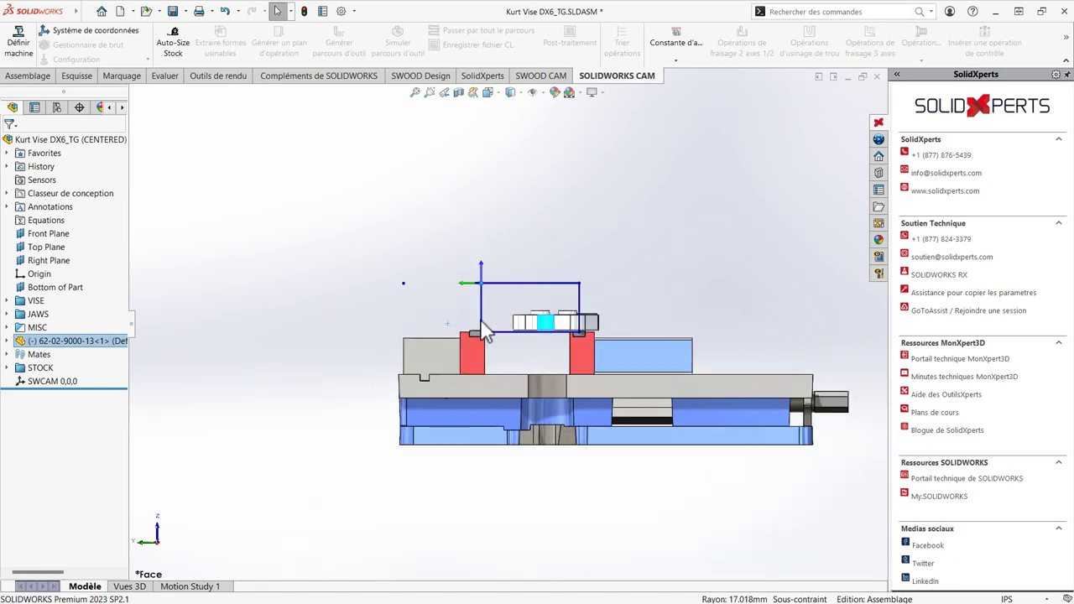
{"action": "key", "text": "ctrl+7"}
{"action": "scroll", "coordinate": [550, 335], "scroll_direction": "down", "scroll_amount": 3}
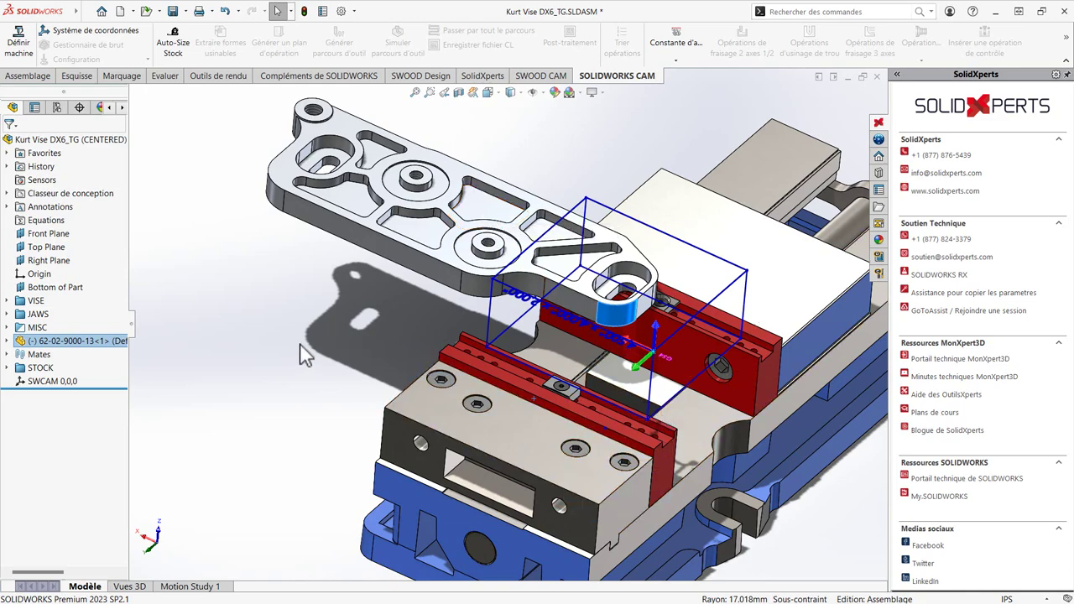
- Mate the plate's side faces coincident with the stock box edges, then zoom to fit
{"action": "mouse_move", "coordinate": [327, 361]}
{"action": "middle_mouse_down"}
{"action": "mouse_move", "coordinate": [275, 277]}
{"action": "mouse_move", "coordinate": [345, 355]}
{"action": "middle_mouse_up"}
{"action": "scroll", "coordinate": [548, 294], "scroll_direction": "down", "scroll_amount": 5}
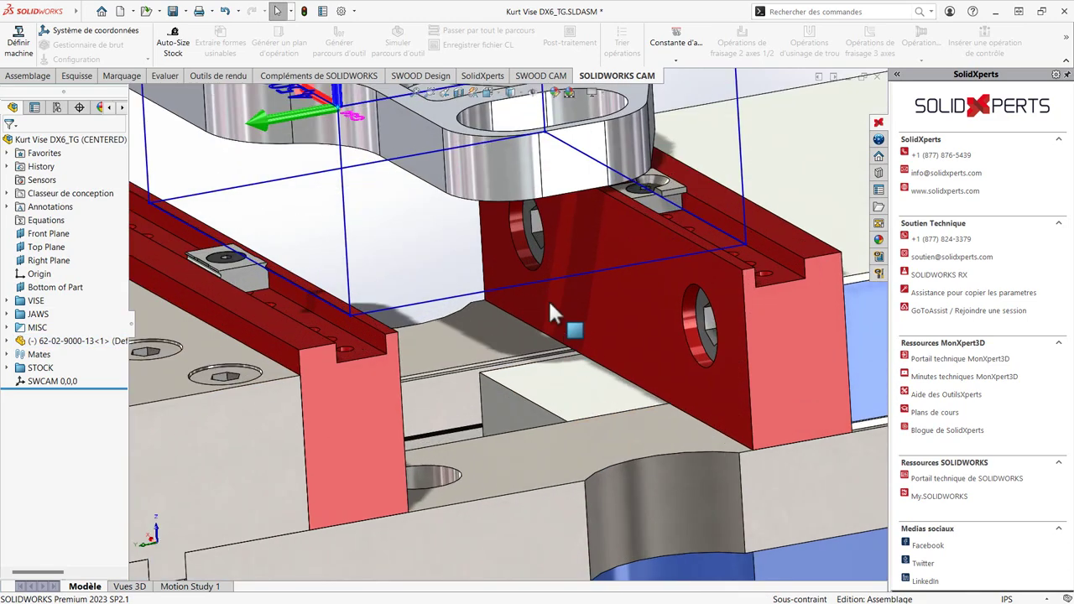
{"action": "left_click", "coordinate": [547, 191]}
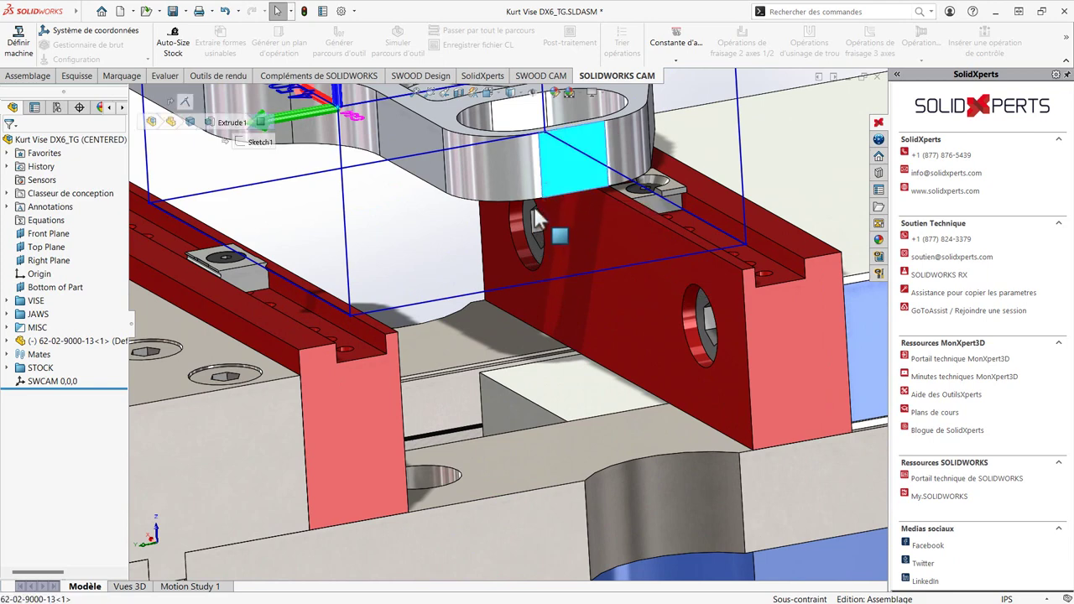
{"action": "left_click", "coordinate": [468, 293]}
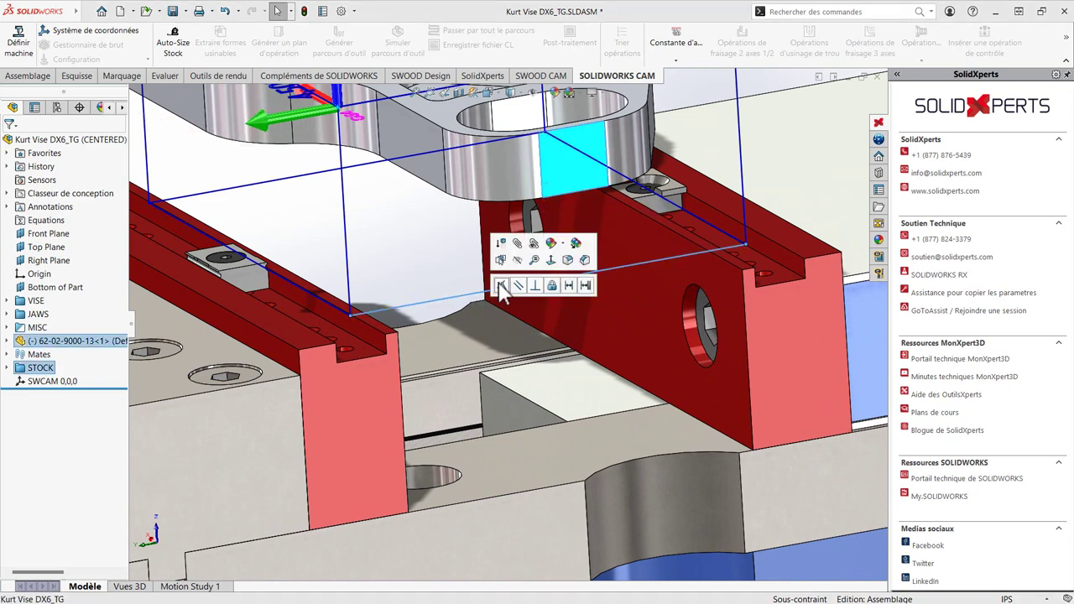
{"action": "left_click", "coordinate": [502, 286]}
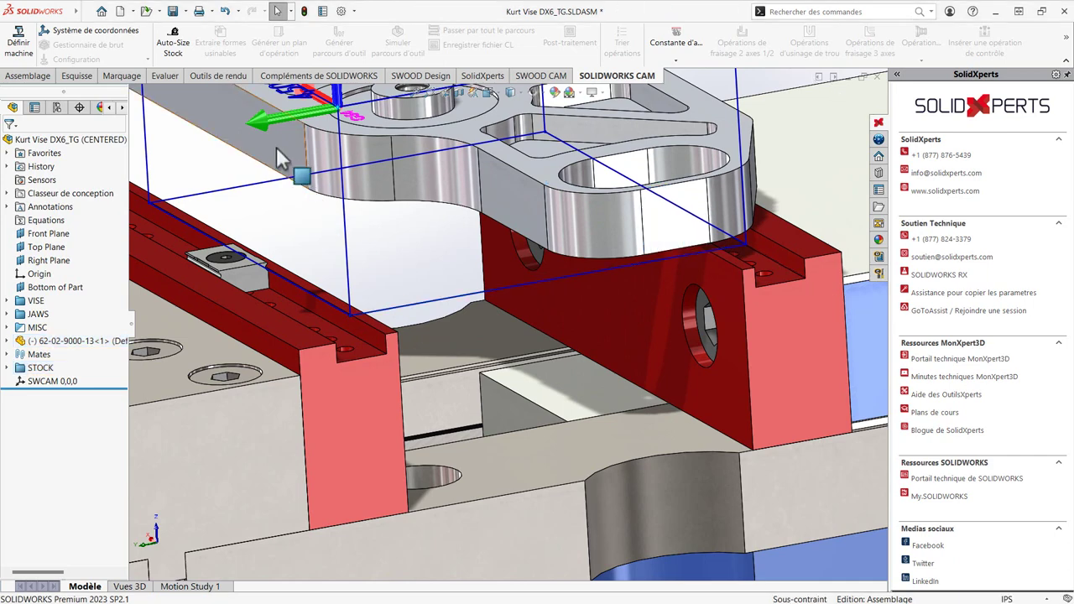
{"action": "left_click", "coordinate": [300, 173]}
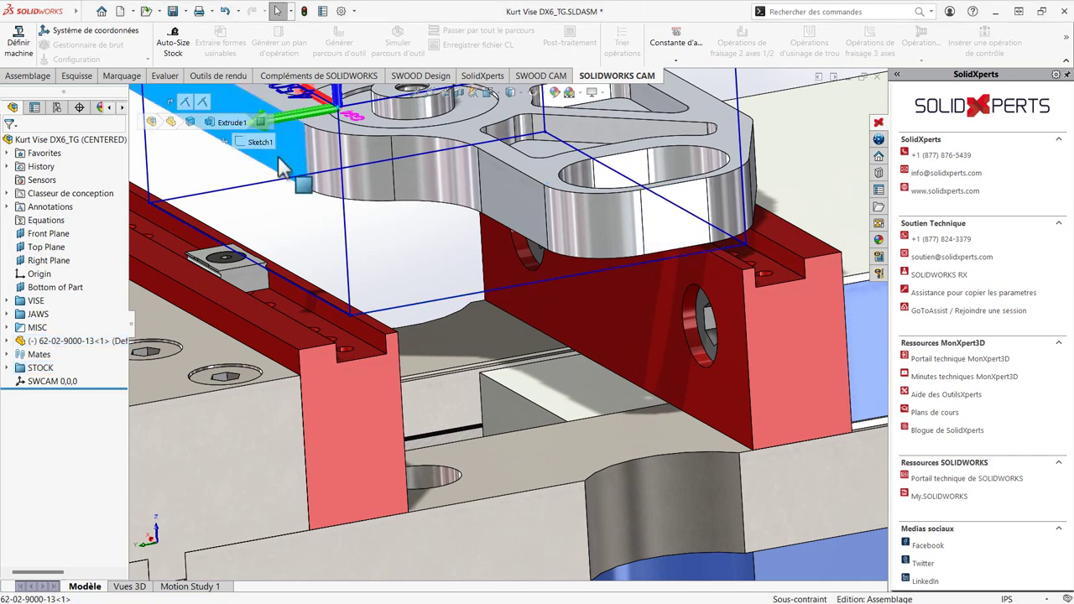
{"action": "left_click", "coordinate": [283, 280]}
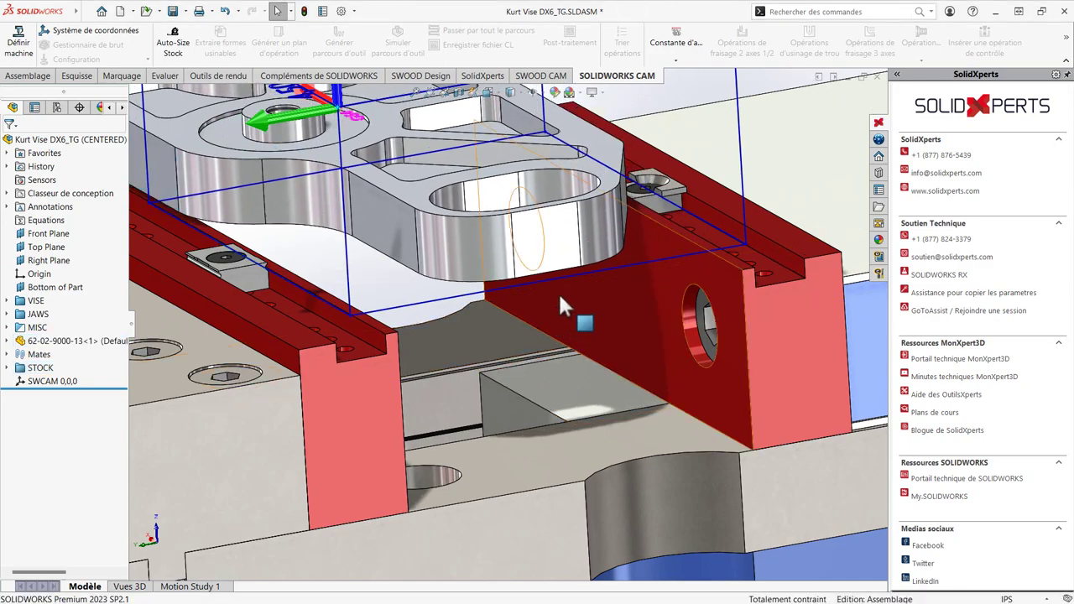
{"action": "key", "text": "f"}
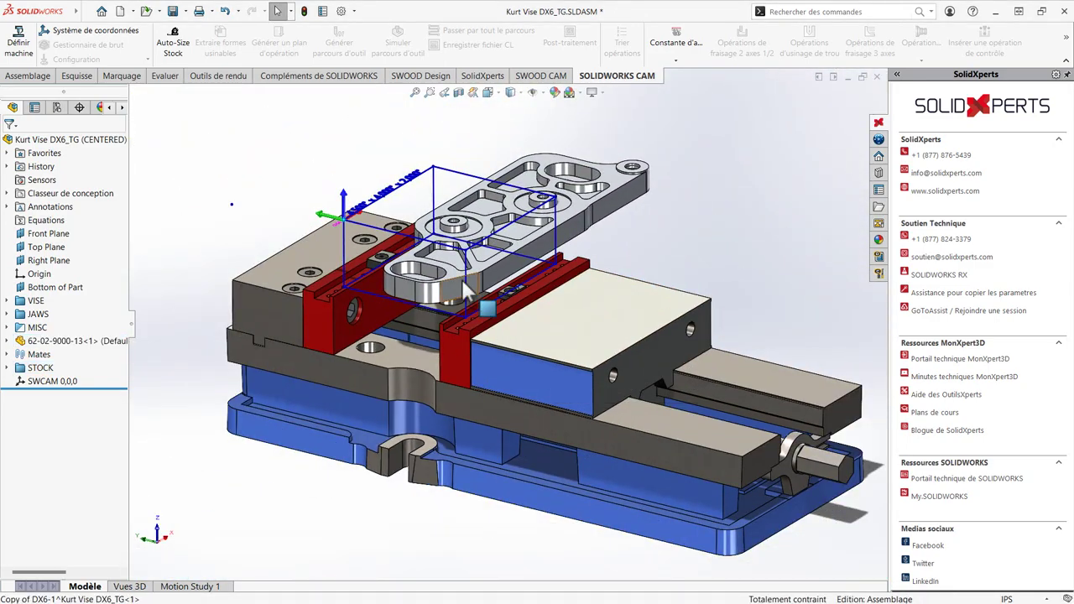
- Auto-size the stock box around the plate and reposition a clamp along the red jaw rail
{"action": "left_click", "coordinate": [176, 57]}
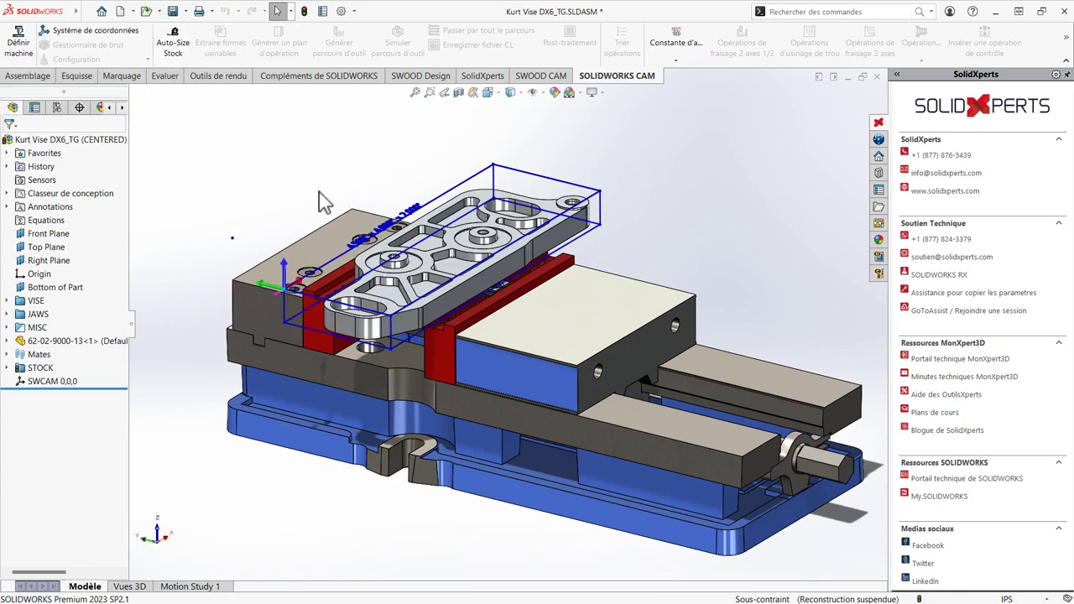
{"action": "mouse_move", "coordinate": [319, 195]}
{"action": "middle_mouse_down"}
{"action": "mouse_move", "coordinate": [327, 214]}
{"action": "mouse_move", "coordinate": [420, 252]}
{"action": "middle_mouse_up"}
{"action": "scroll", "coordinate": [420, 252], "scroll_direction": "down", "scroll_amount": 5}
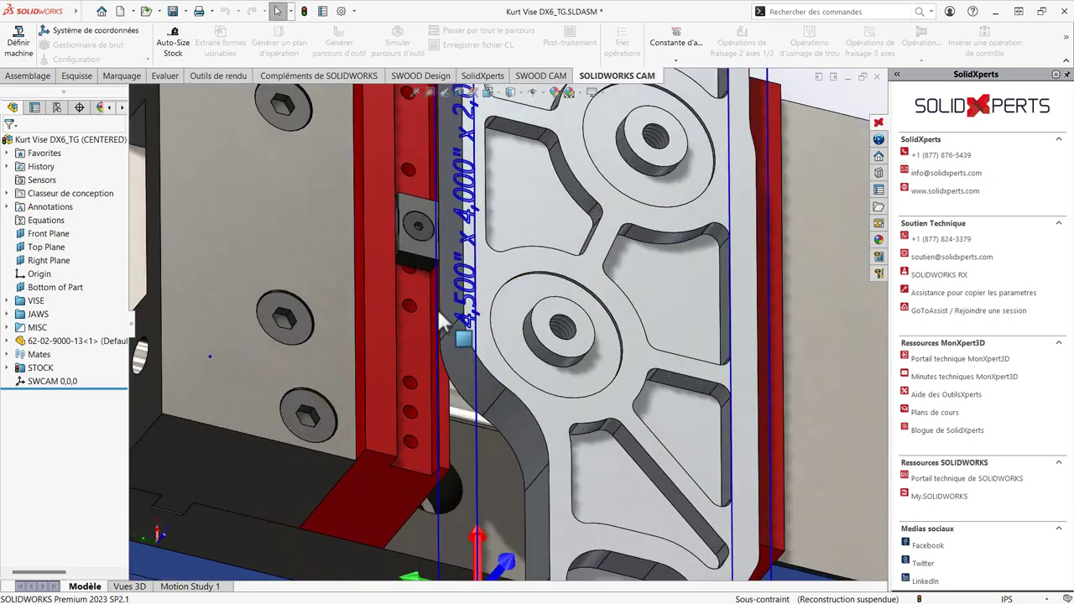
{"action": "left_click", "coordinate": [421, 246]}
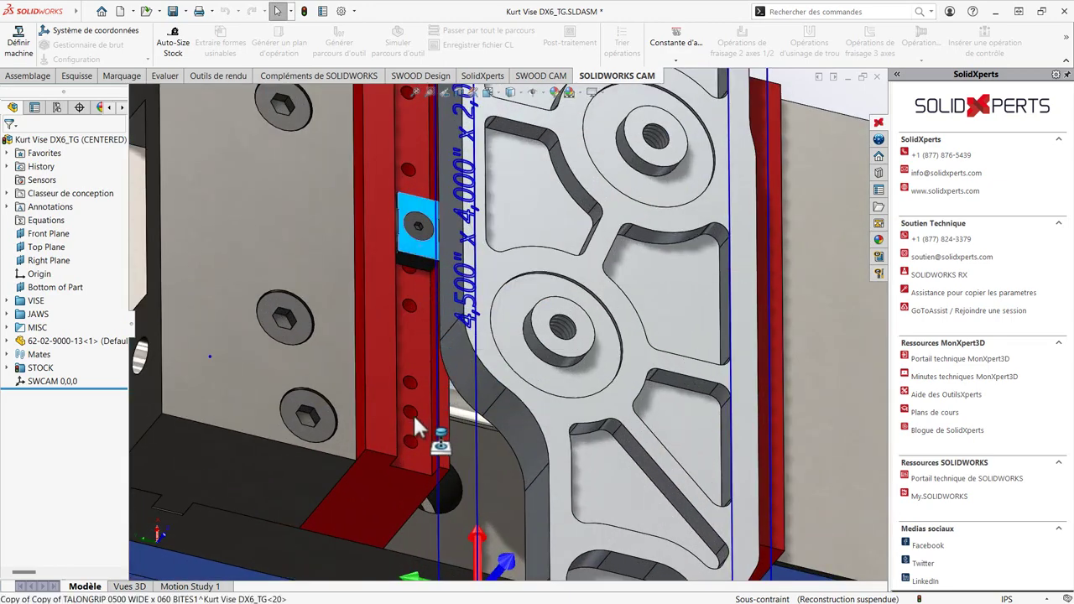
{"action": "key", "text": "Escape"}
{"action": "key", "text": "z"}
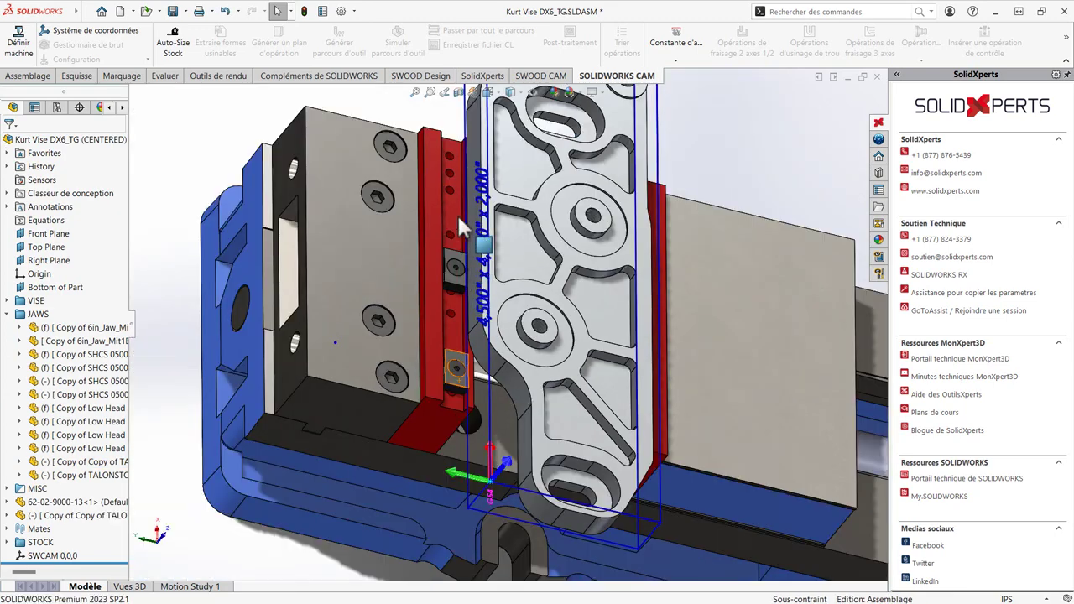
{"action": "scroll", "coordinate": [463, 243], "scroll_direction": "down", "scroll_amount": 2}
{"action": "left_click_drag", "start_coordinate": [458, 323], "coordinate": [441, 198]}
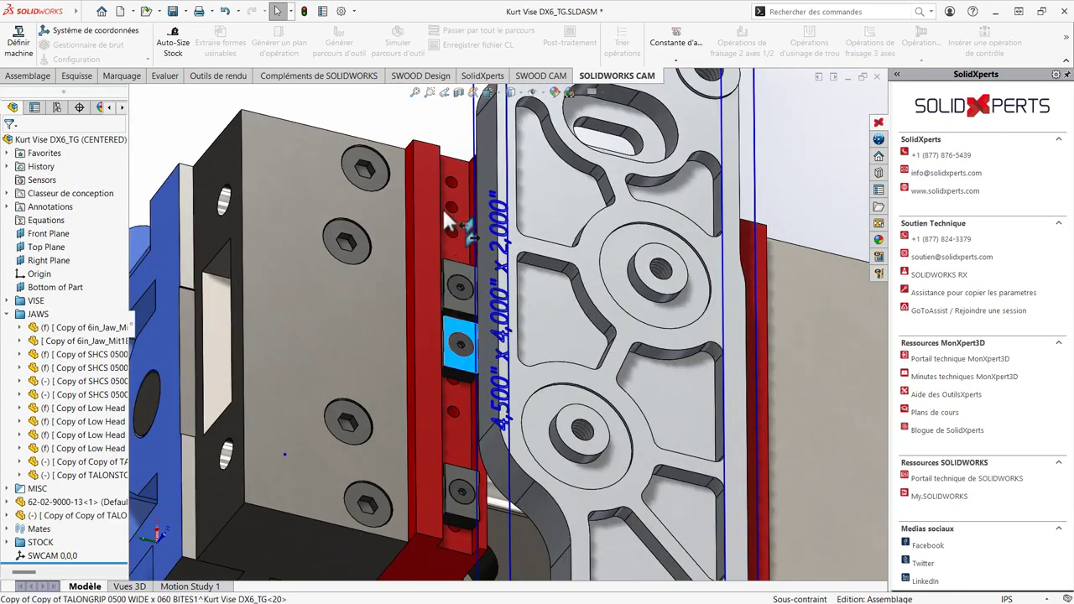
{"action": "scroll", "coordinate": [441, 198], "scroll_direction": "up", "scroll_amount": 5}
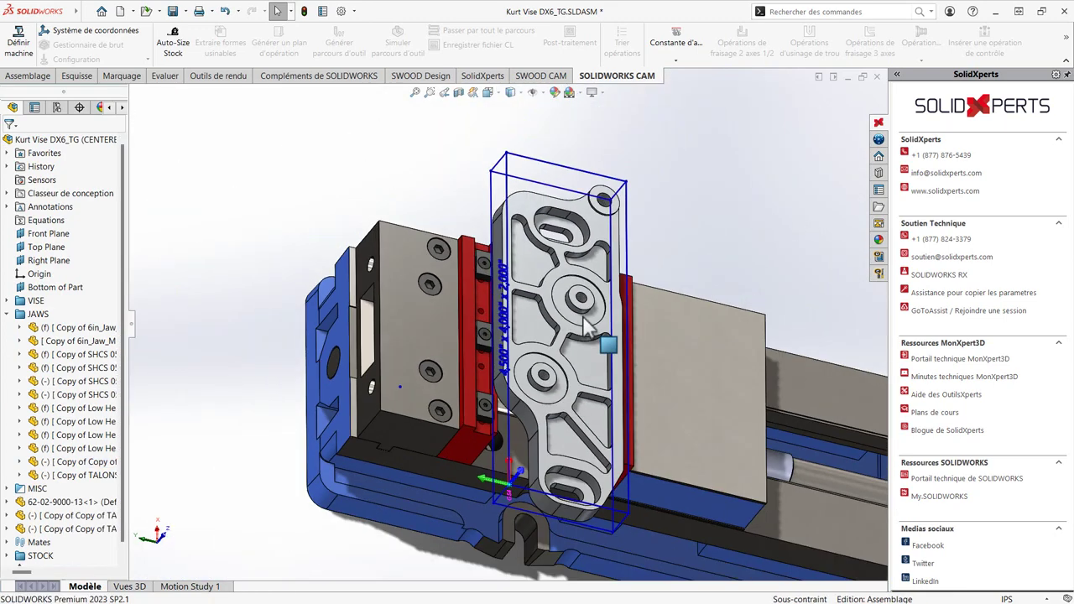
- Place two copies of the TALONSTOP stop clamp along the red jaw rail
{"action": "middle_click_drag", "start_coordinate": [441, 251], "coordinate": [588, 378]}
{"action": "scroll", "coordinate": [636, 427], "scroll_direction": "down", "scroll_amount": 3}
{"action": "scroll", "coordinate": [636, 431], "scroll_direction": "down", "scroll_amount": 3}
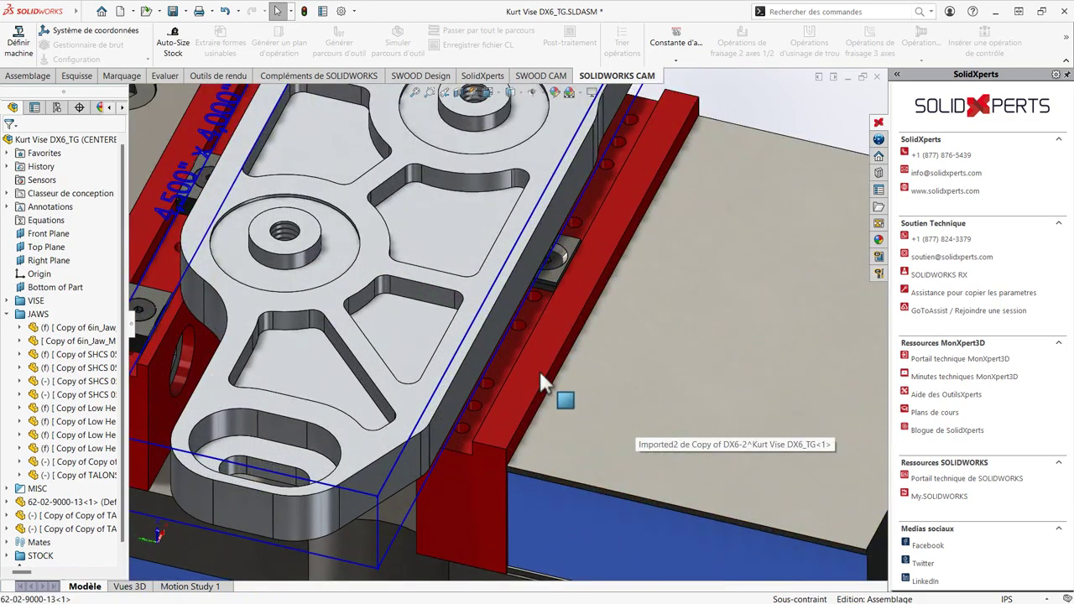
{"action": "left_click", "coordinate": [551, 273]}
{"action": "left_click_drag", "start_coordinate": [524, 350], "coordinate": [476, 410], "text": "ctrl"}
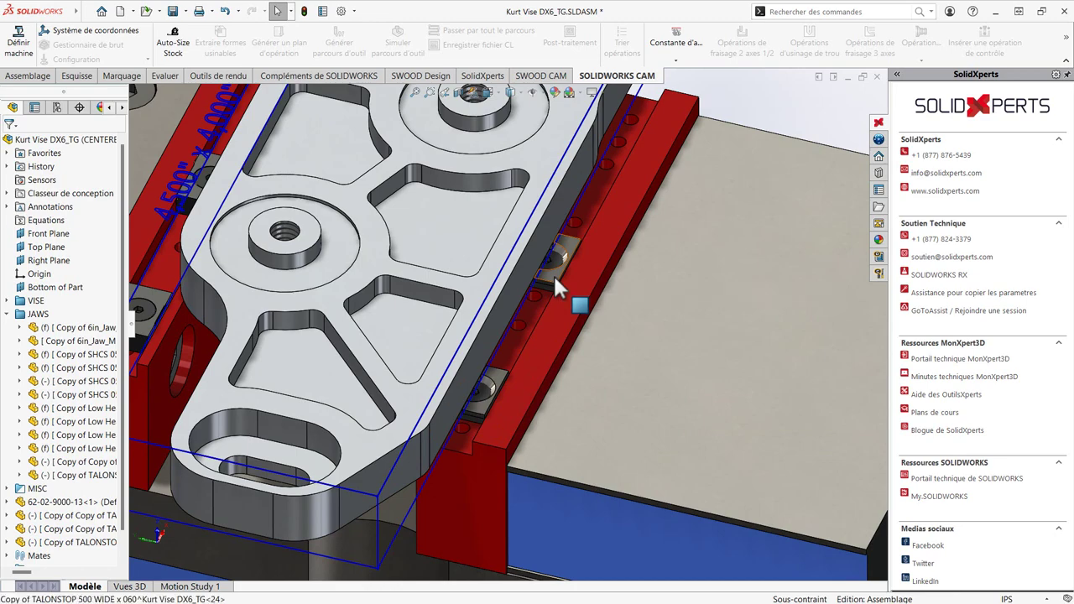
{"action": "left_click_drag", "start_coordinate": [553, 274], "coordinate": [616, 144], "text": "ctrl"}
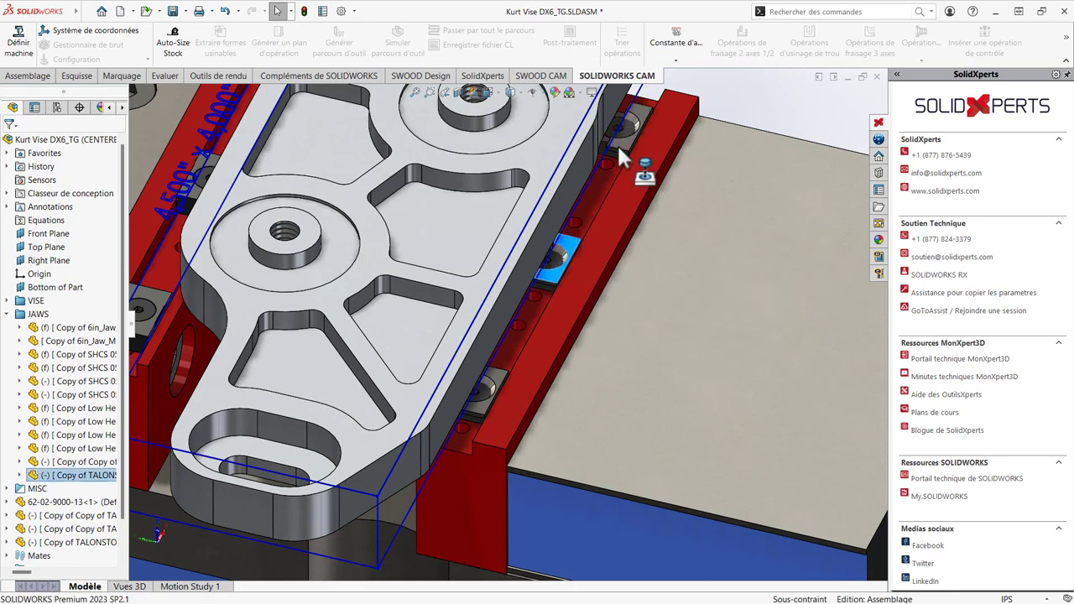
{"action": "scroll", "coordinate": [595, 229], "scroll_direction": "up", "scroll_amount": 5}
{"action": "scroll", "coordinate": [519, 326], "scroll_direction": "up", "scroll_amount": 3}
{"action": "middle_click_drag", "start_coordinate": [527, 273], "coordinate": [302, 225]}
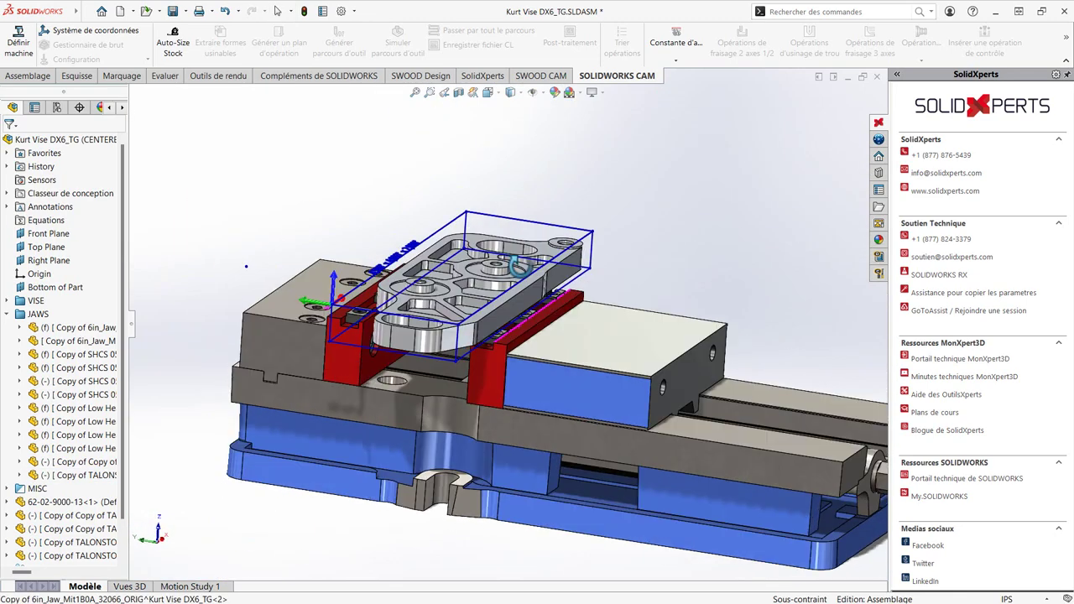
- Collapse and widen the assembly tree, then show the CAM NC Manager's Mill - Inch machine options
{"action": "right_click", "coordinate": [115, 253]}
{"action": "left_click", "coordinate": [133, 257]}
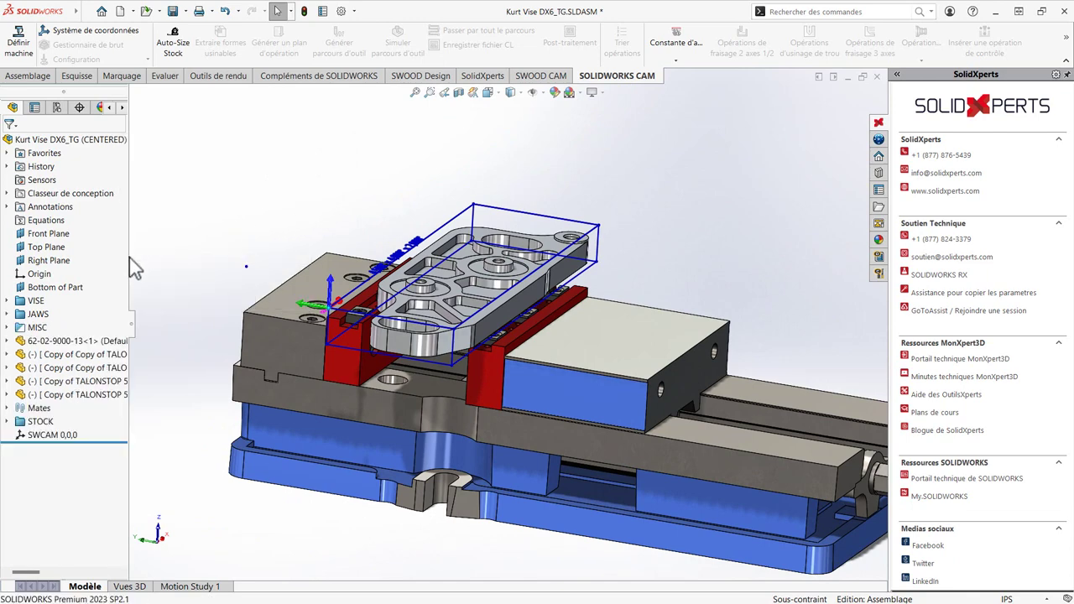
{"action": "left_click_drag", "start_coordinate": [186, 258], "coordinate": [205, 264]}
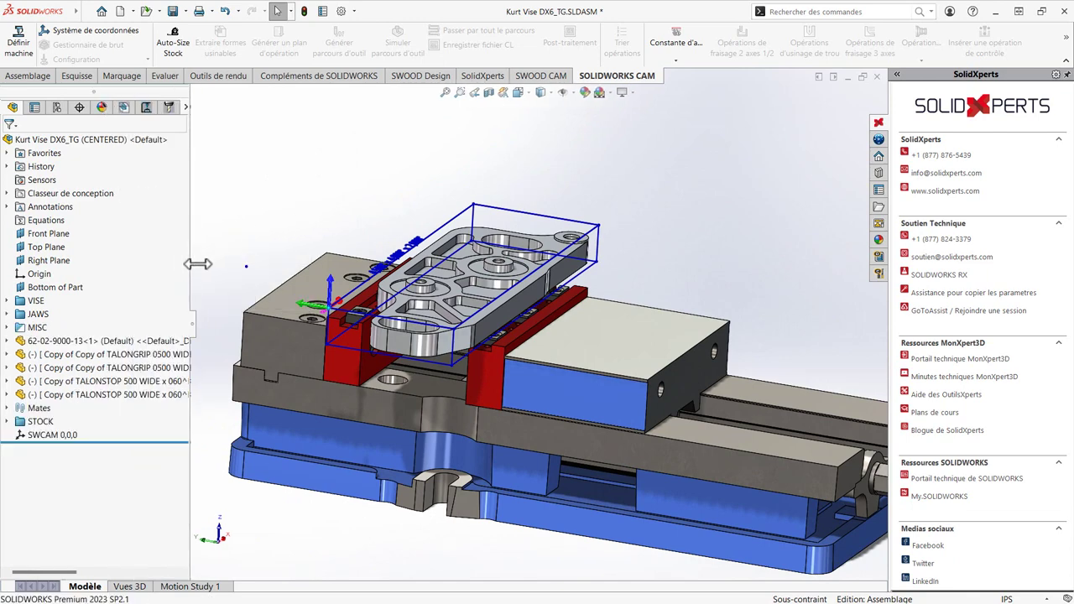
{"action": "mouse_move", "coordinate": [703, 359]}
{"action": "middle_mouse_down"}
{"action": "mouse_move", "coordinate": [506, 358]}
{"action": "mouse_move", "coordinate": [498, 348]}
{"action": "middle_mouse_up"}
{"action": "key", "text": "Escape"}
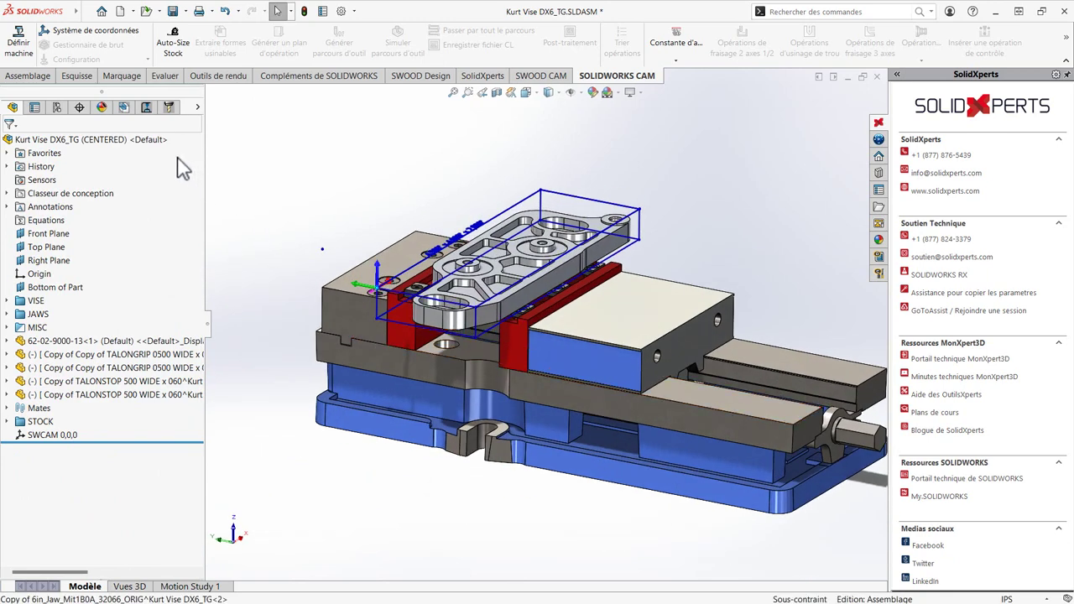
{"action": "left_click", "coordinate": [124, 108]}
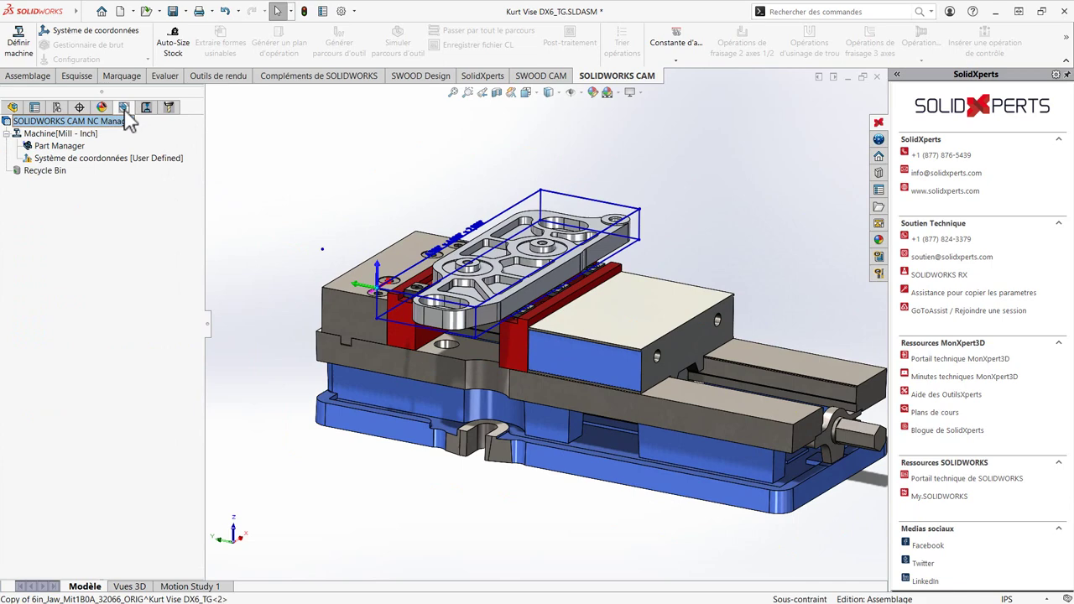
{"action": "right_click", "coordinate": [83, 135]}
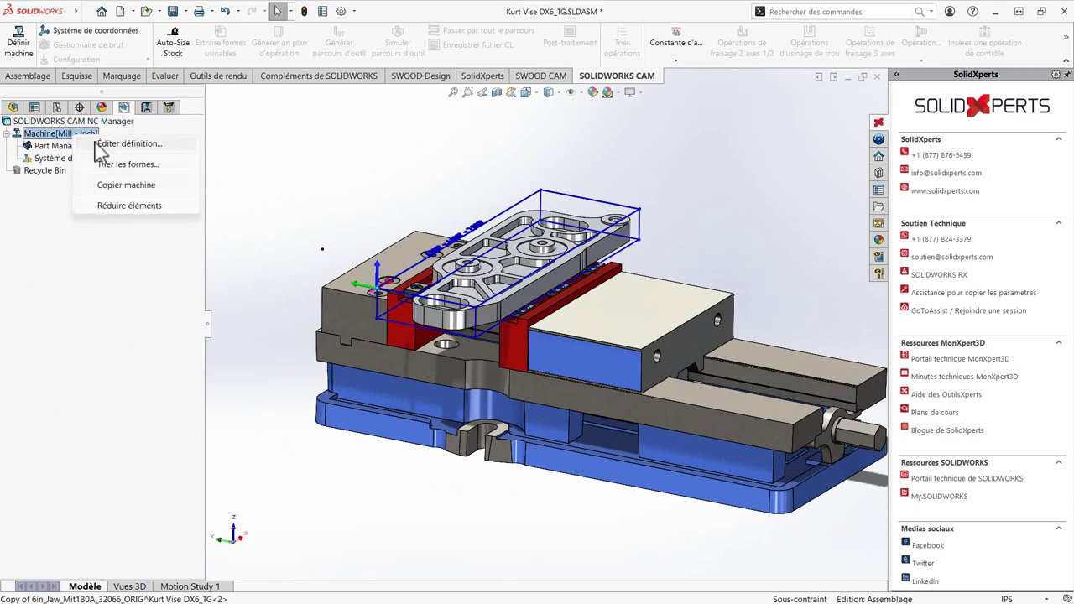
- Select Mill - Inch as the machine and activate Tool Crib 2 (Inch)
{"action": "left_click", "coordinate": [109, 144]}
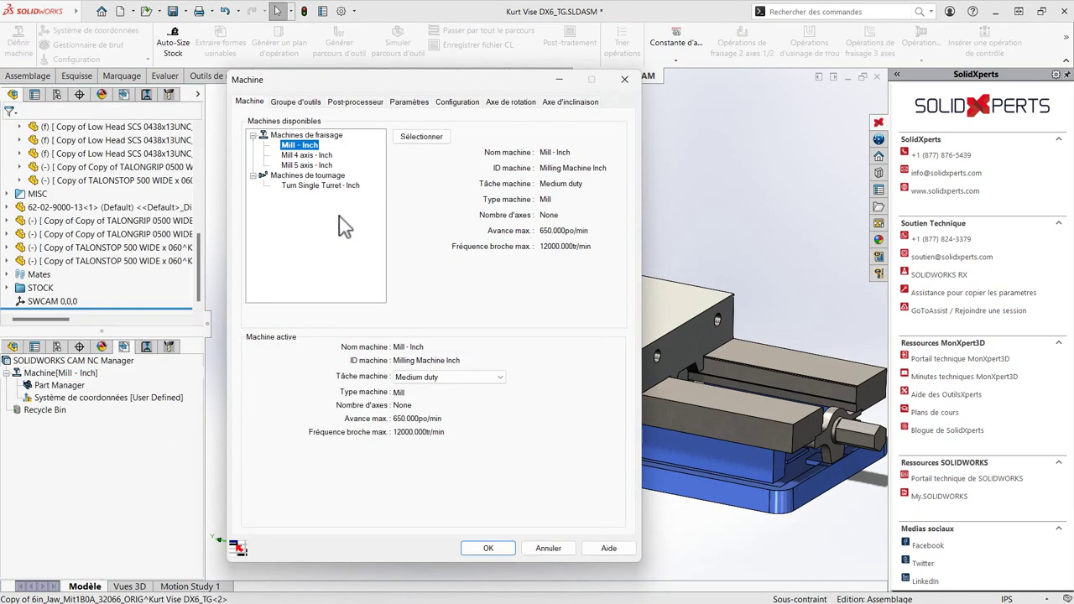
{"action": "left_click", "coordinate": [421, 136]}
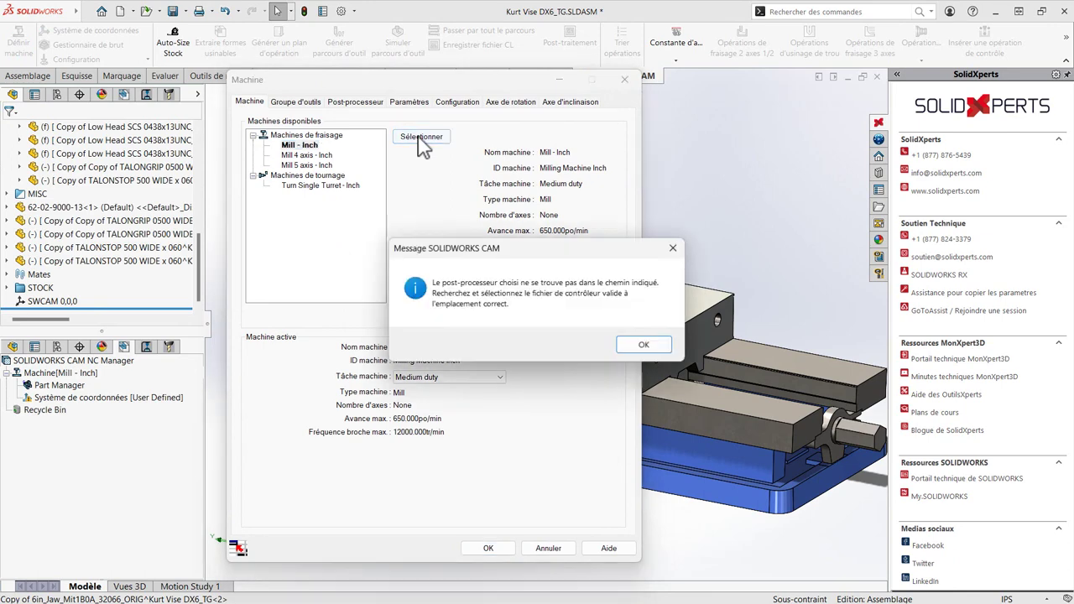
{"action": "left_click", "coordinate": [653, 346]}
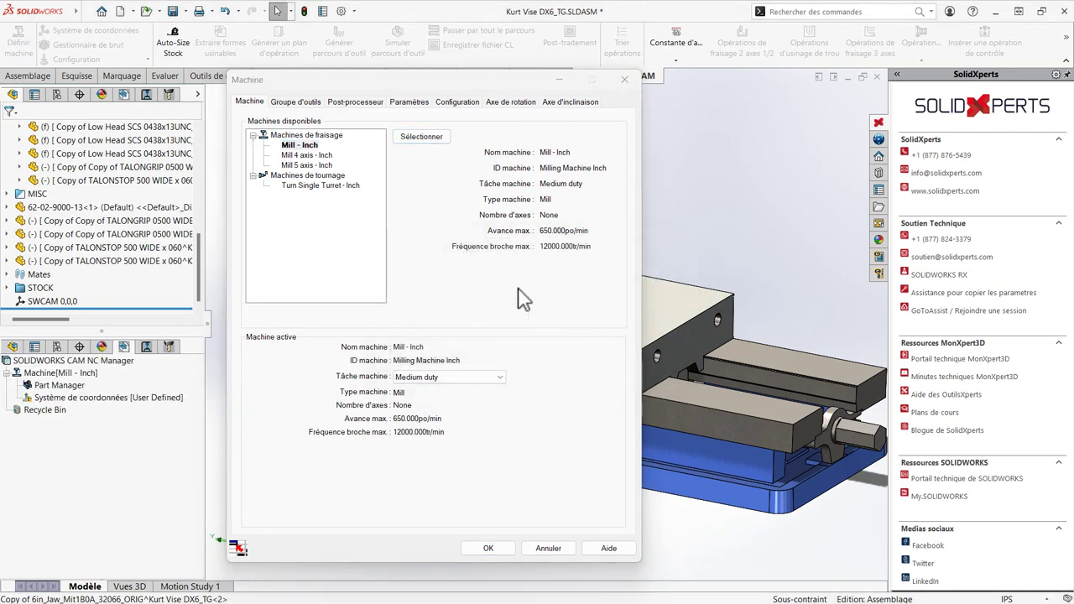
{"action": "left_click", "coordinate": [304, 102]}
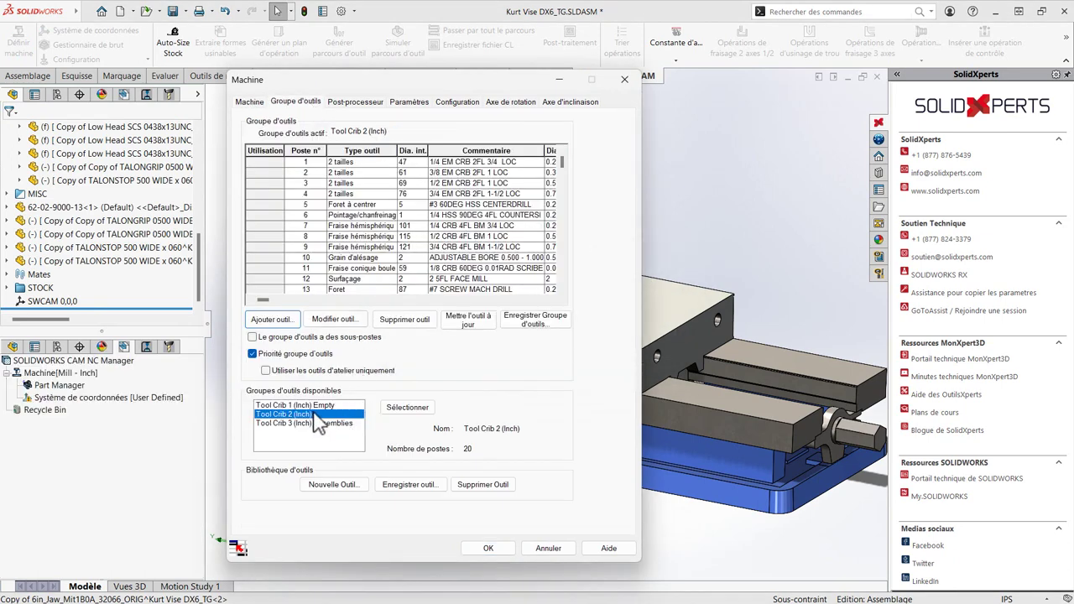
{"action": "left_click", "coordinate": [396, 409]}
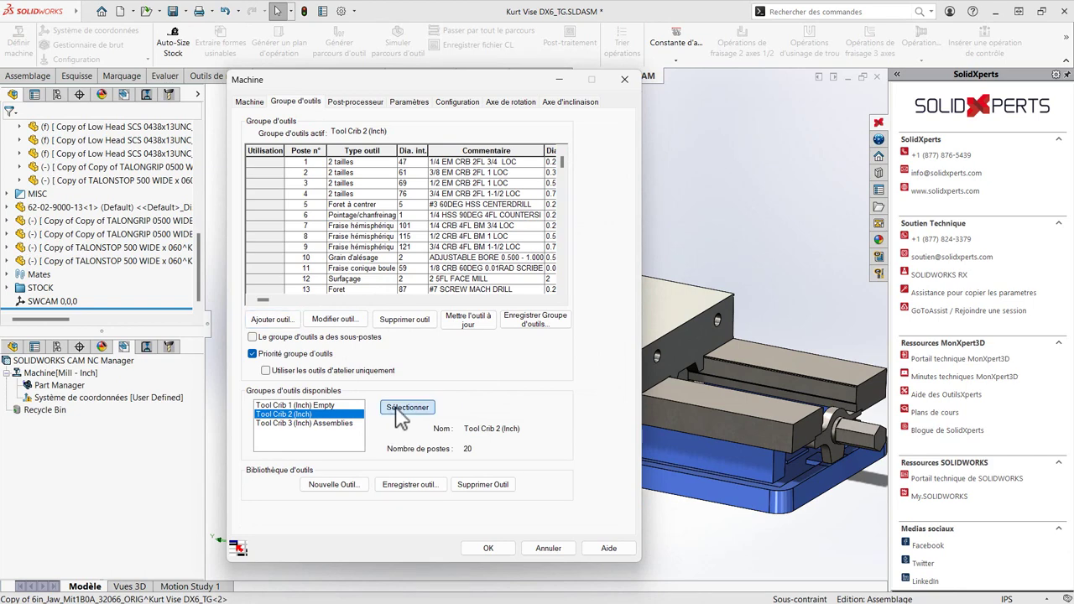
- Make HAAS_VF3 the active post-processor and save the machine settings
{"action": "left_click", "coordinate": [352, 104]}
{"action": "scroll", "coordinate": [336, 196], "scroll_direction": "down", "scroll_amount": 1}
{"action": "scroll", "coordinate": [332, 193], "scroll_direction": "down", "scroll_amount": 2}
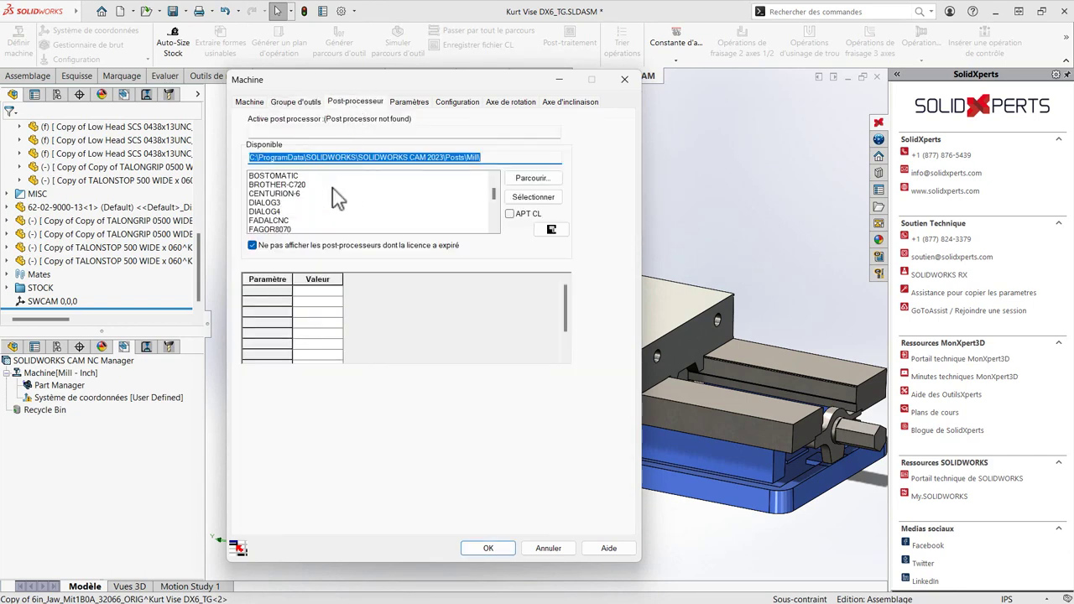
{"action": "scroll", "coordinate": [332, 198], "scroll_direction": "down", "scroll_amount": 1}
{"action": "scroll", "coordinate": [332, 204], "scroll_direction": "down", "scroll_amount": 1}
{"action": "scroll", "coordinate": [319, 206], "scroll_direction": "down", "scroll_amount": 1}
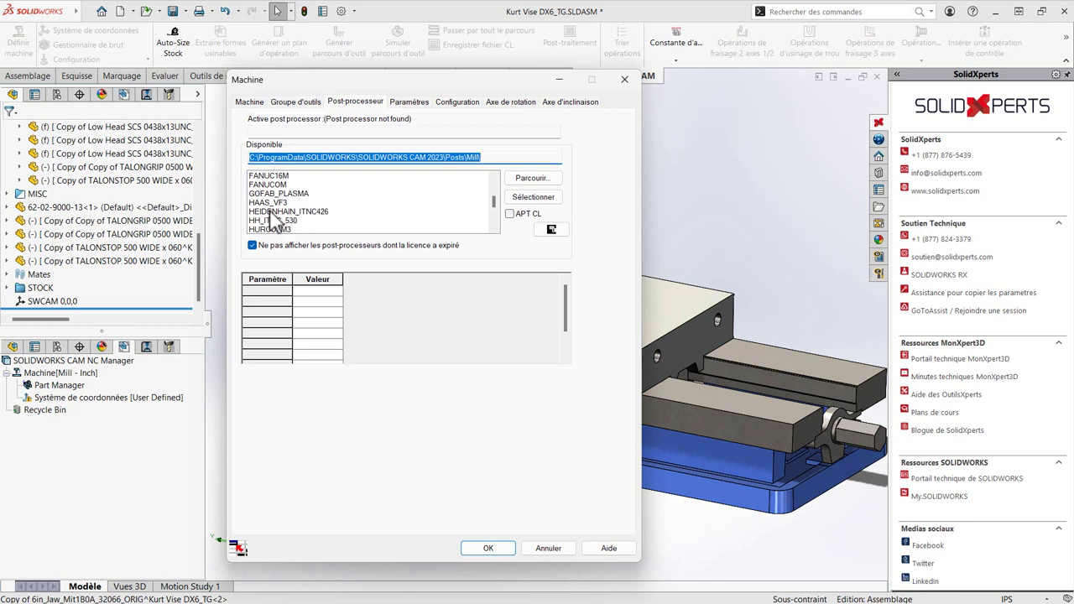
{"action": "left_click", "coordinate": [276, 203]}
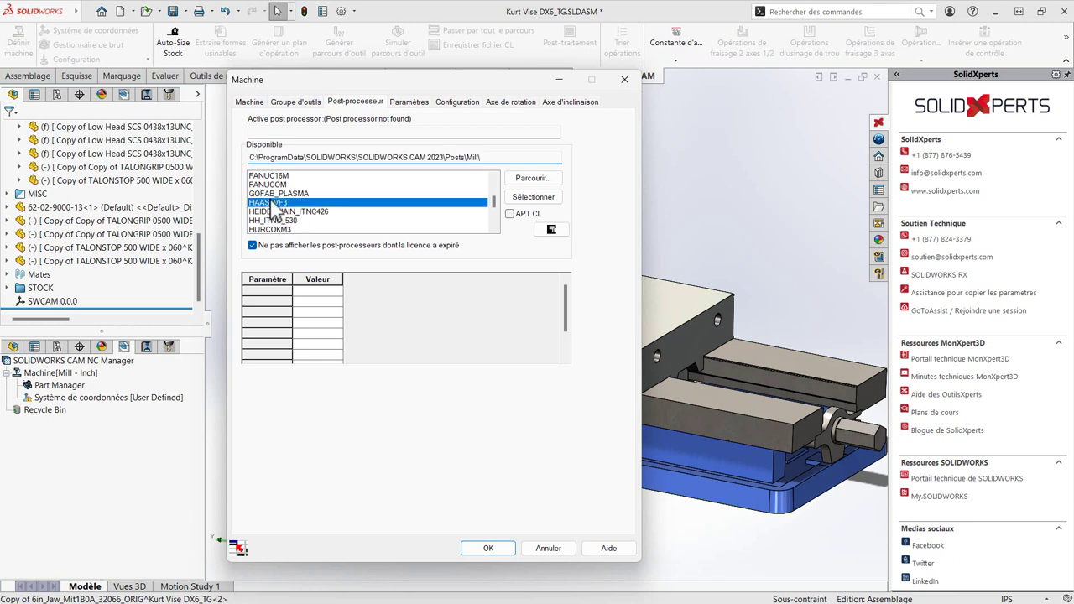
{"action": "left_click", "coordinate": [535, 198]}
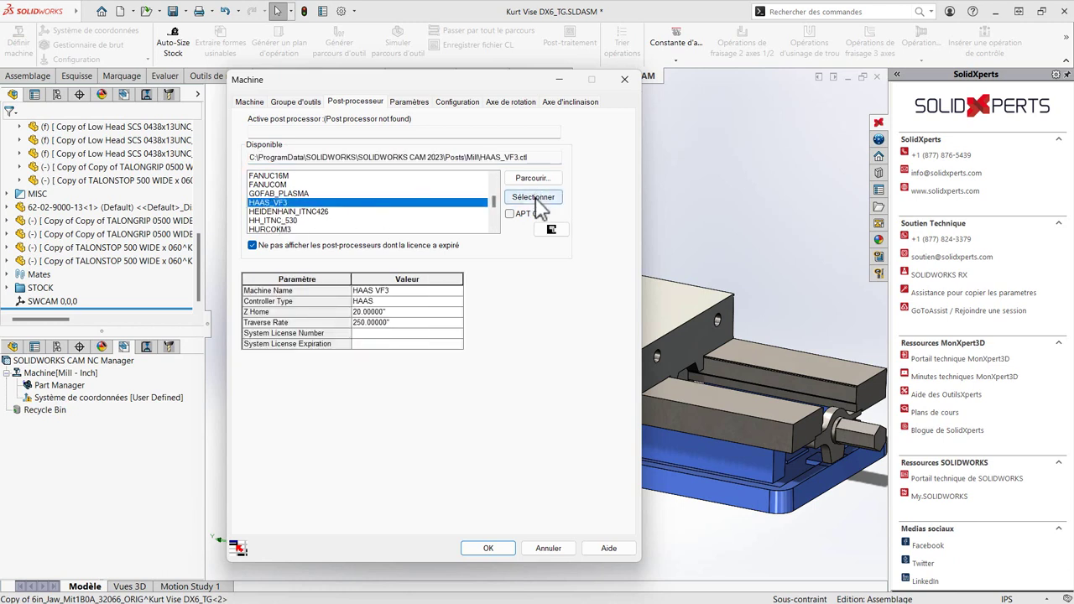
{"action": "left_click", "coordinate": [492, 547]}
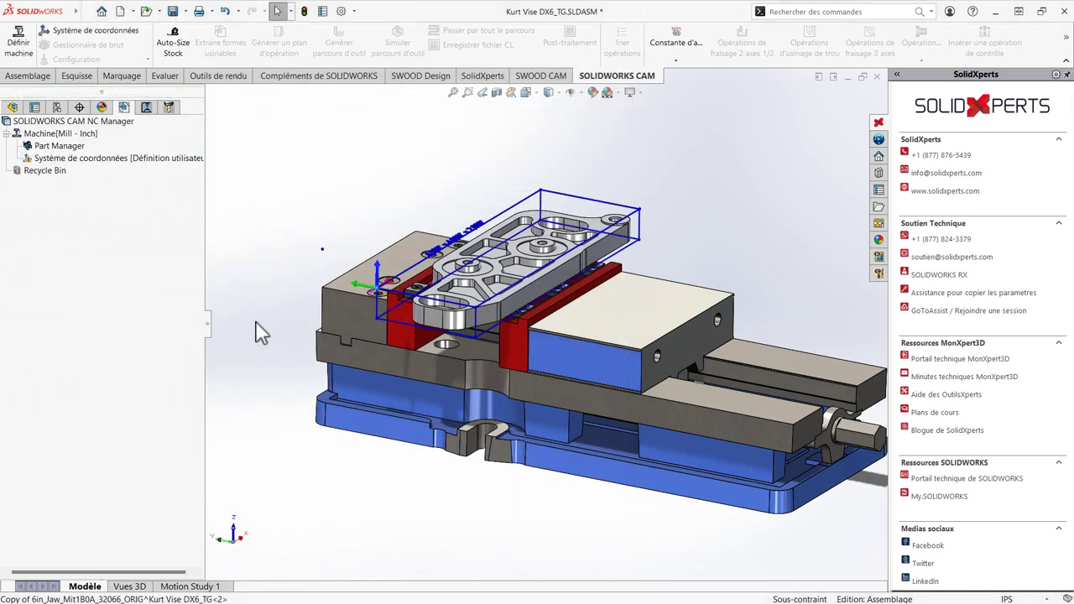
{"action": "right_click", "coordinate": [78, 146]}
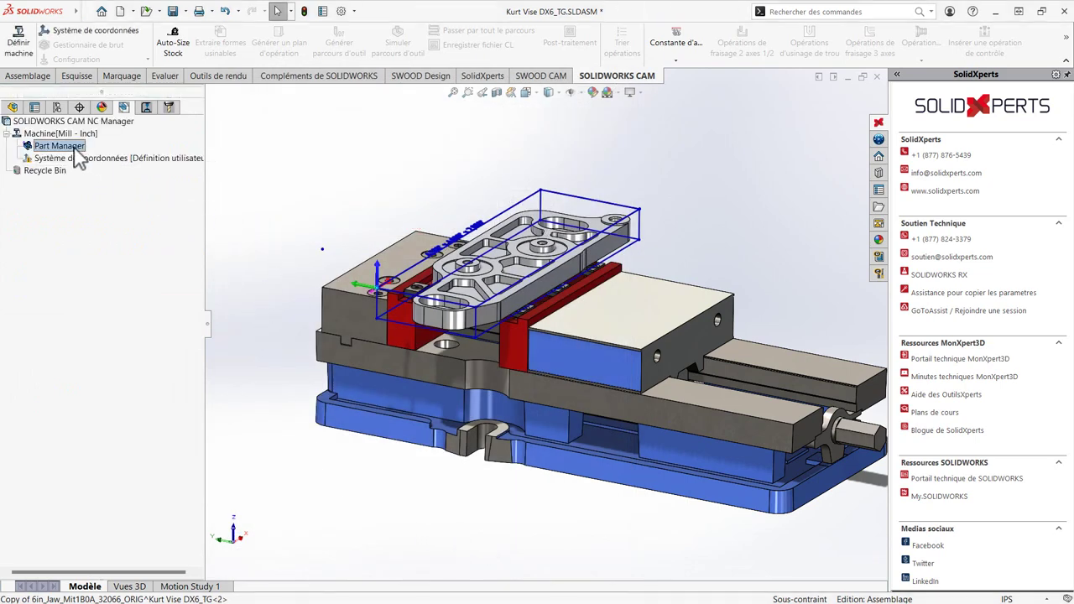
{"action": "left_click", "coordinate": [101, 157]}
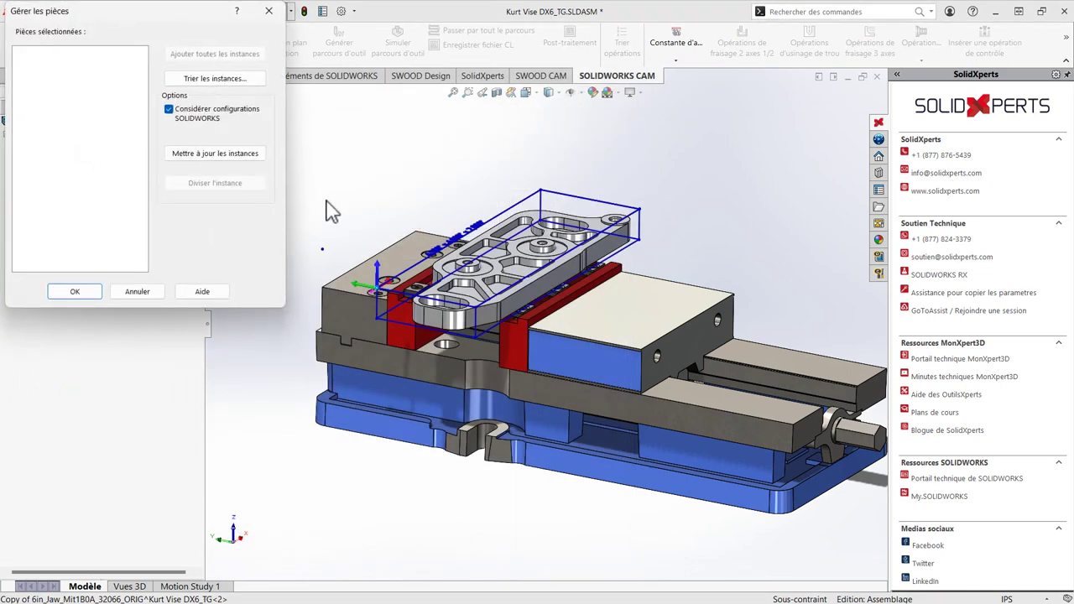
{"action": "left_click", "coordinate": [513, 279]}
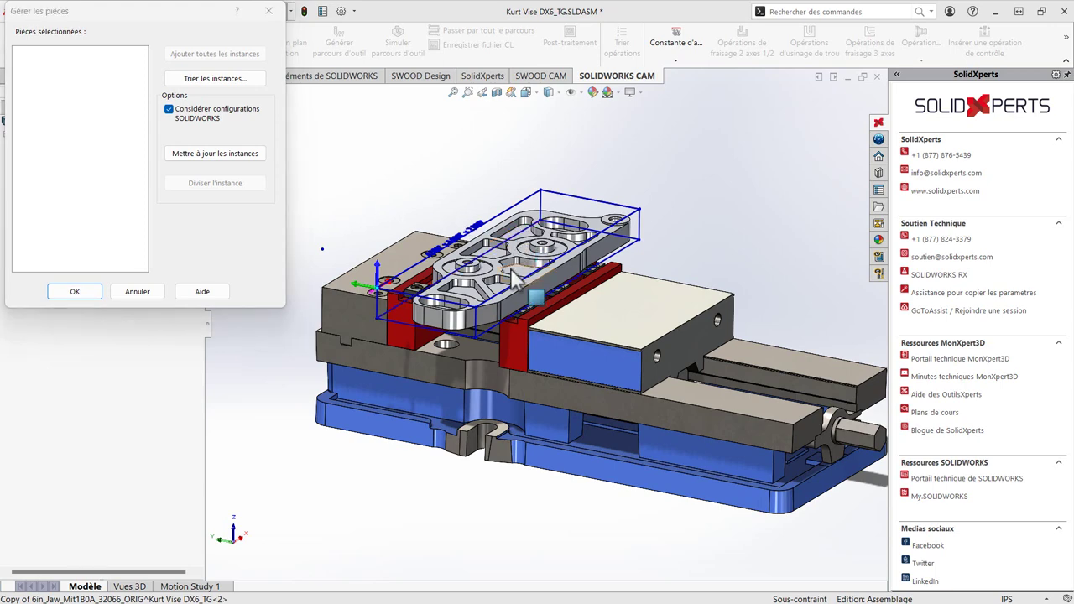
{"action": "left_click", "coordinate": [514, 279]}
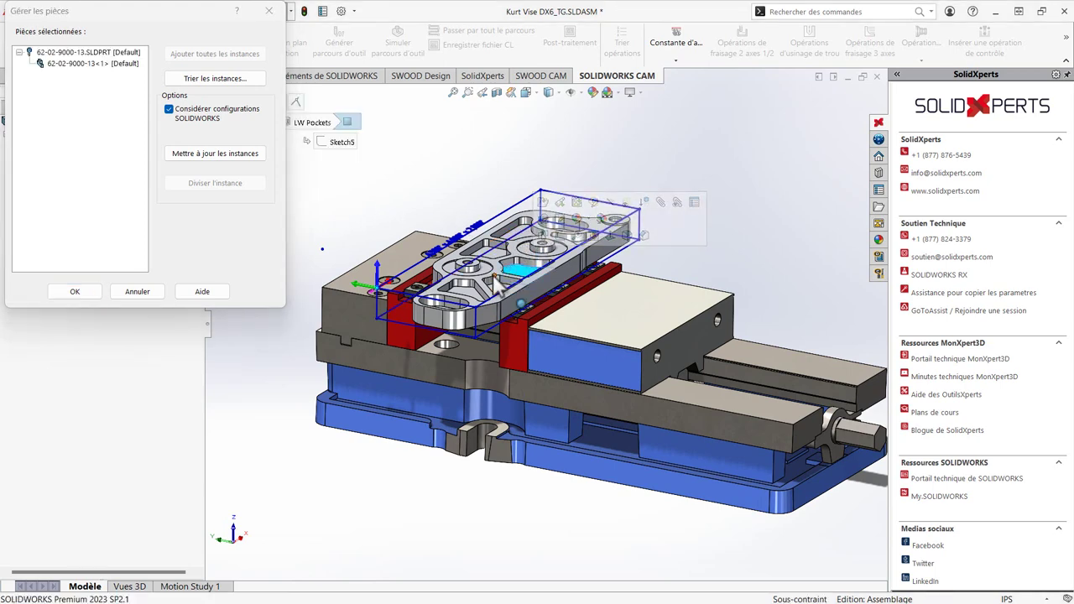
{"action": "scroll", "coordinate": [517, 282], "scroll_direction": "down", "scroll_amount": 2}
{"action": "scroll", "coordinate": [537, 303], "scroll_direction": "down", "scroll_amount": 2}
{"action": "scroll", "coordinate": [566, 336], "scroll_direction": "down", "scroll_amount": 2}
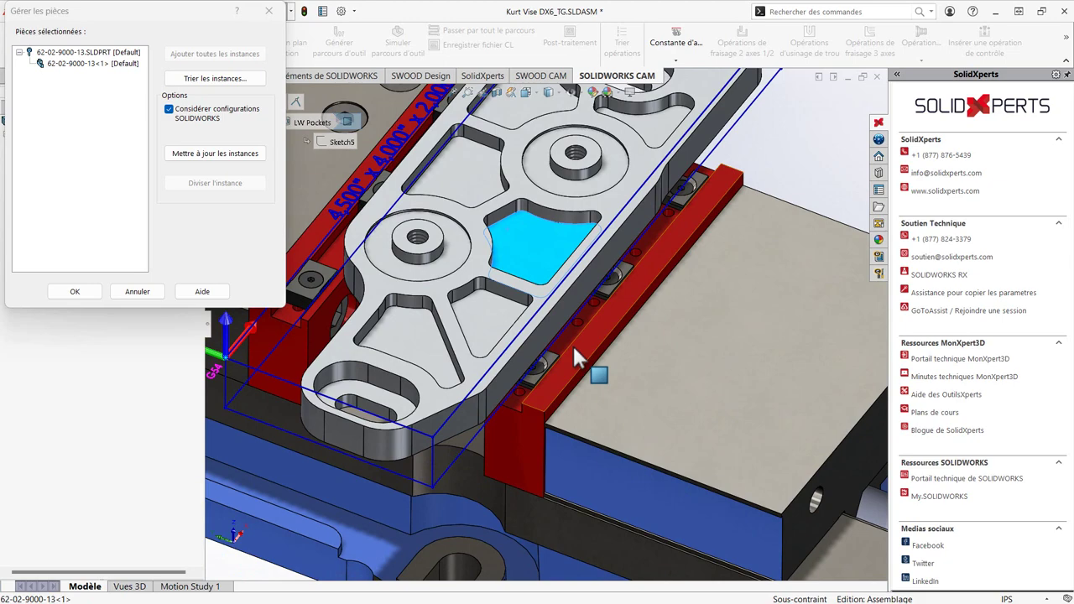
{"action": "left_click", "coordinate": [610, 288]}
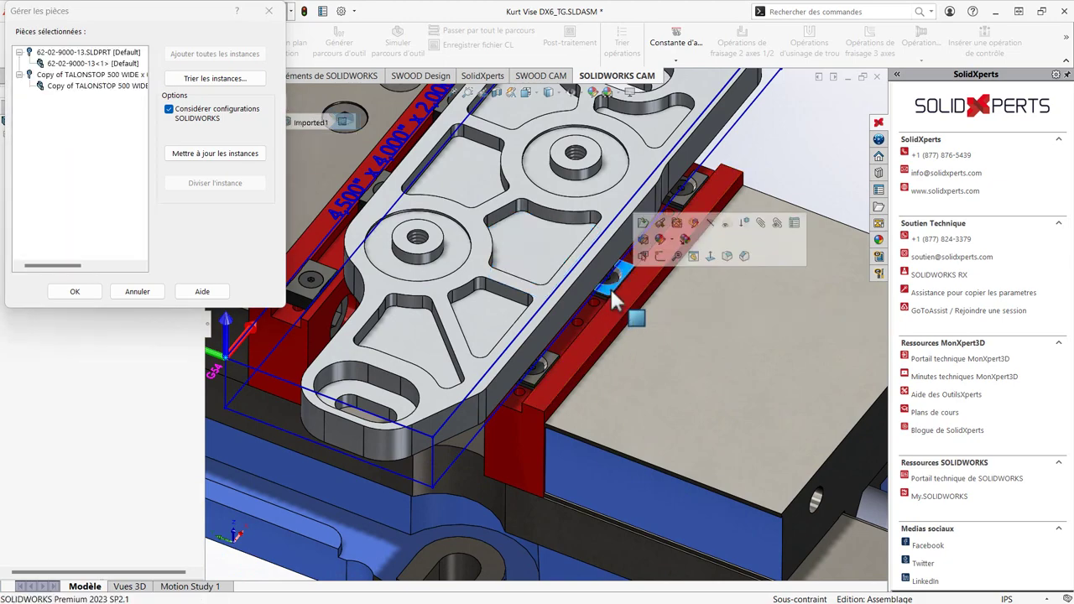
- Add the TALONGRIP clamp block to the parts list and inspect the plate from several angles
{"action": "middle_click_drag", "start_coordinate": [443, 243], "coordinate": [422, 167]}
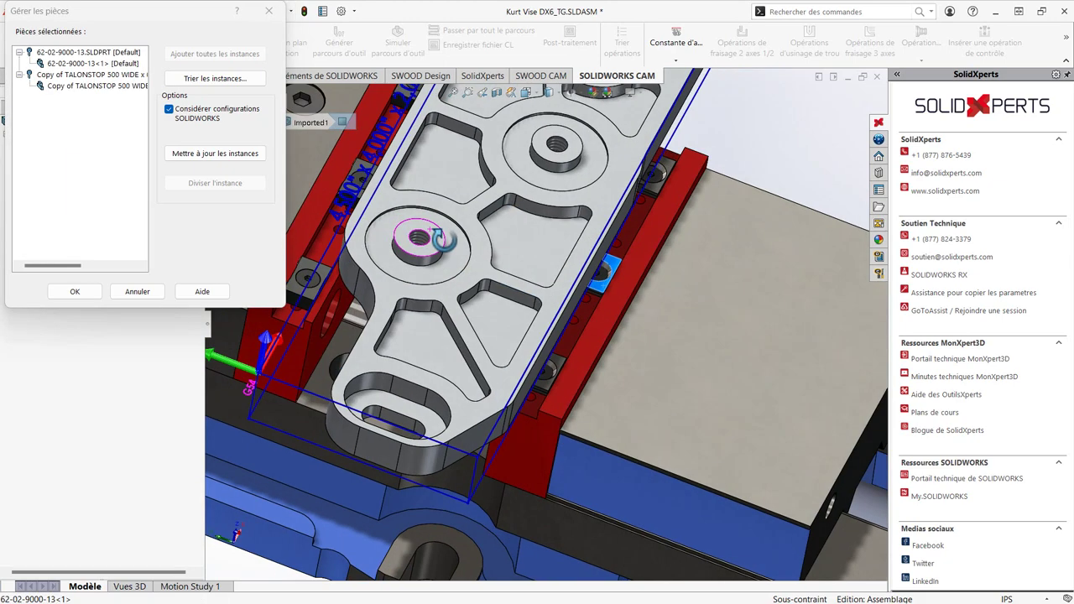
{"action": "scroll", "coordinate": [345, 184], "scroll_direction": "down", "scroll_amount": 2}
{"action": "scroll", "coordinate": [346, 184], "scroll_direction": "down", "scroll_amount": 2}
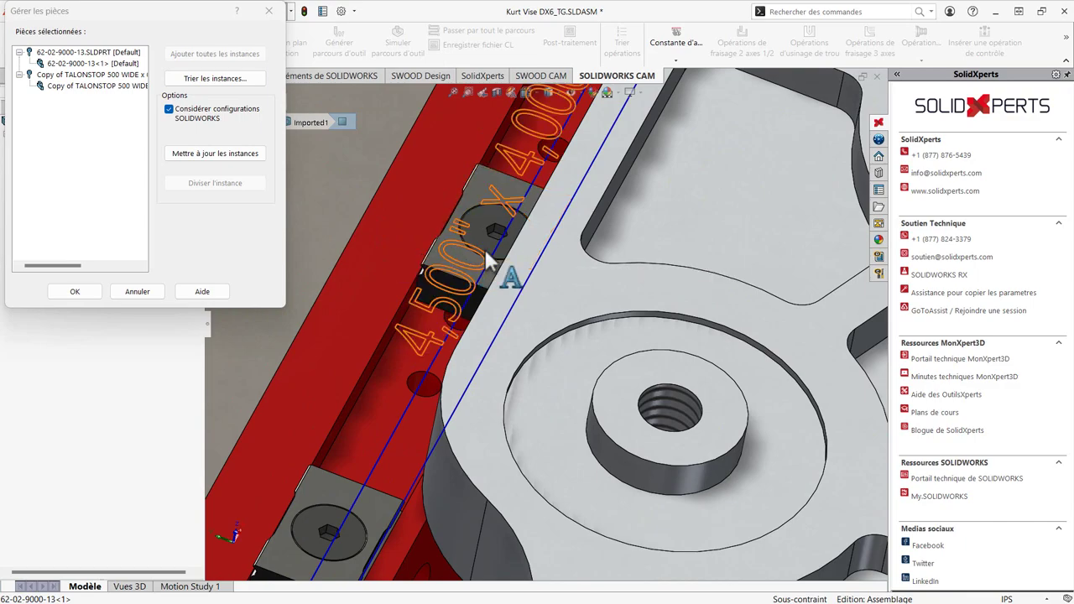
{"action": "scroll", "coordinate": [475, 228], "scroll_direction": "down", "scroll_amount": 2}
{"action": "left_click", "coordinate": [507, 191]}
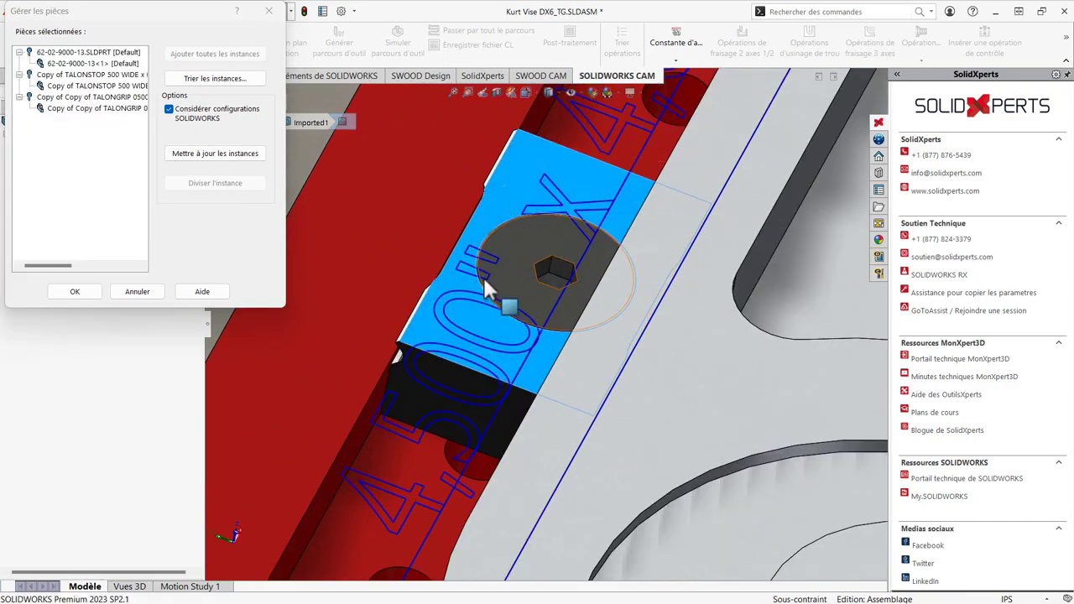
{"action": "scroll", "coordinate": [537, 336], "scroll_direction": "up", "scroll_amount": 3}
{"action": "middle_click_drag", "start_coordinate": [571, 384], "coordinate": [512, 424]}
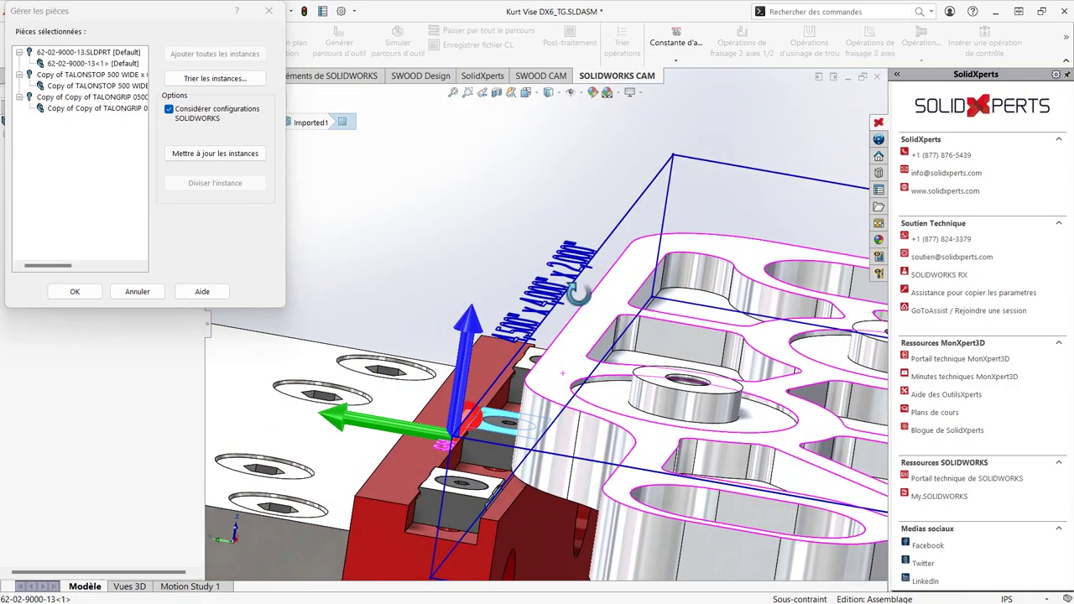
{"action": "scroll", "coordinate": [508, 432], "scroll_direction": "down", "scroll_amount": 2}
{"action": "scroll", "coordinate": [466, 503], "scroll_direction": "down", "scroll_amount": 2}
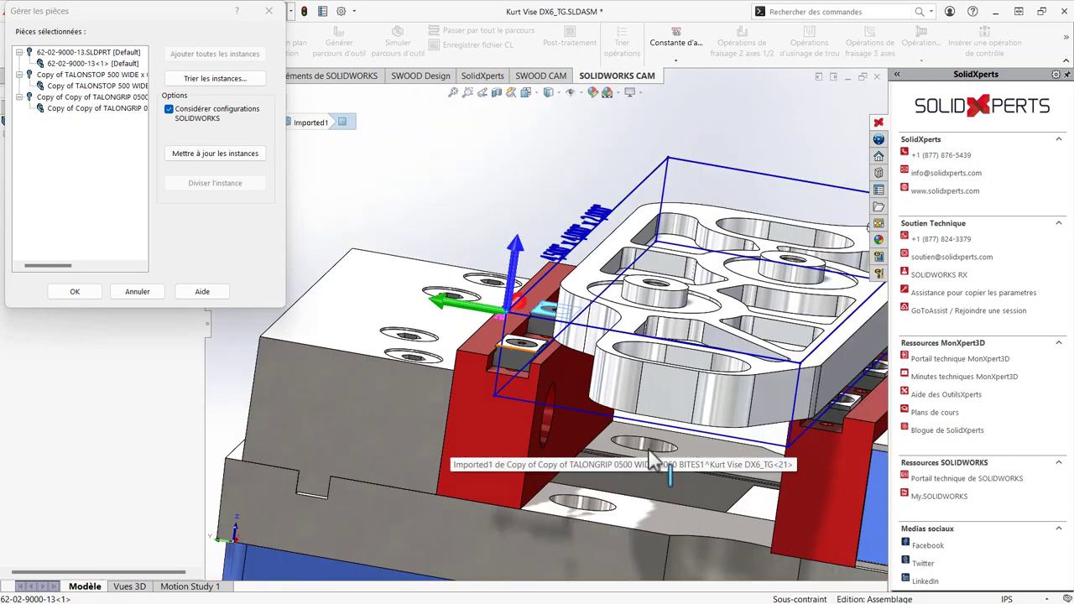
{"action": "middle_click_drag", "start_coordinate": [423, 408], "coordinate": [760, 400]}
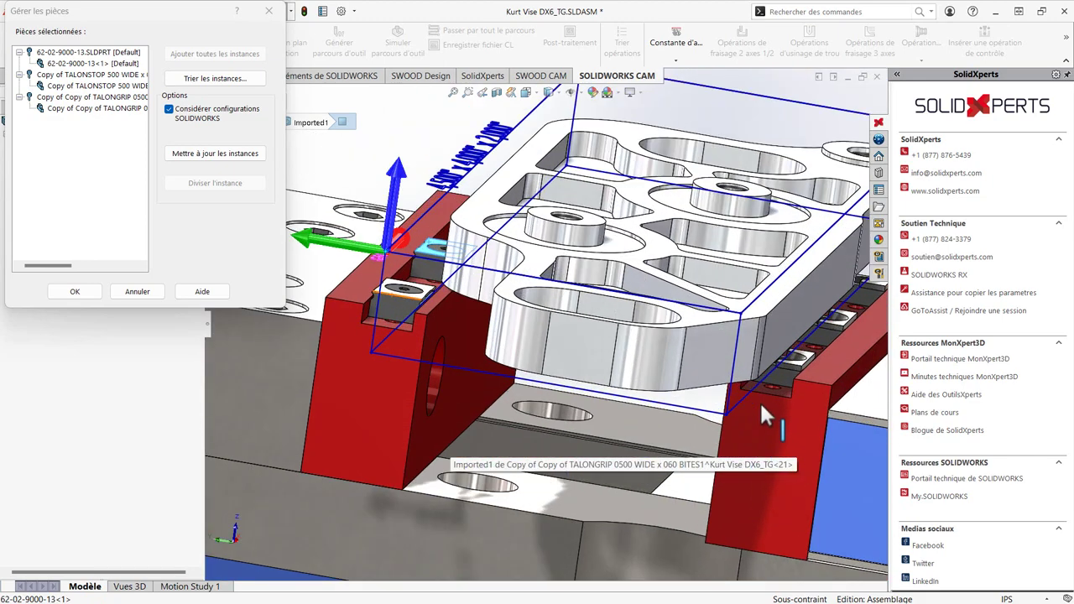
{"action": "scroll", "coordinate": [768, 344], "scroll_direction": "down", "scroll_amount": 2}
{"action": "scroll", "coordinate": [768, 349], "scroll_direction": "down", "scroll_amount": 2}
{"action": "mouse_move", "coordinate": [744, 353]}
{"action": "middle_mouse_down"}
{"action": "mouse_move", "coordinate": [744, 330]}
{"action": "mouse_move", "coordinate": [739, 349]}
{"action": "middle_mouse_up"}
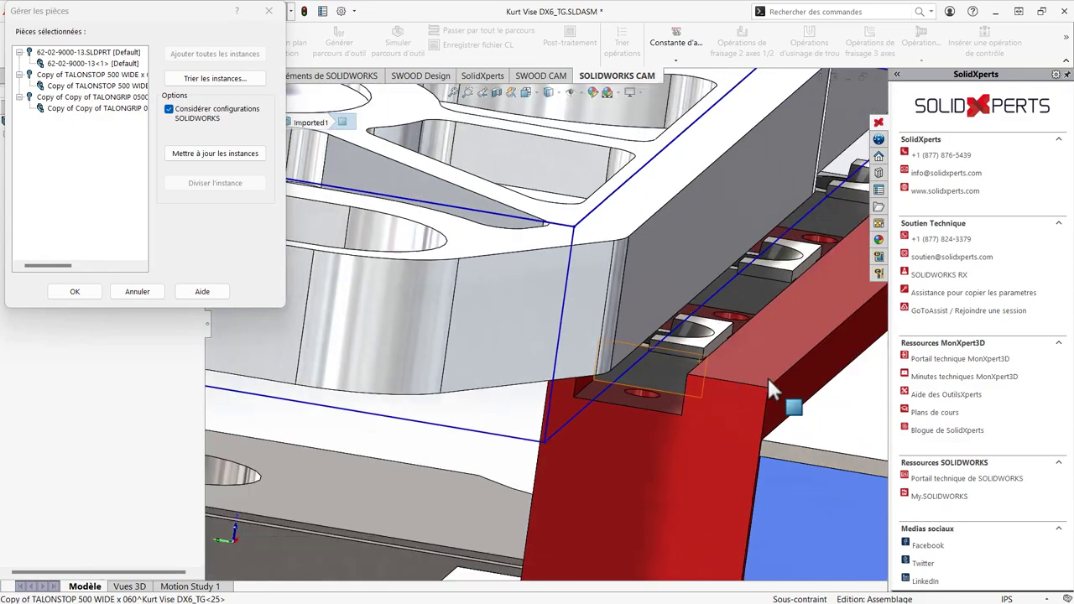
{"action": "scroll", "coordinate": [767, 376], "scroll_direction": "up", "scroll_amount": 4}
{"action": "scroll", "coordinate": [767, 376], "scroll_direction": "up", "scroll_amount": 2}
{"action": "scroll", "coordinate": [497, 355], "scroll_direction": "down", "scroll_amount": 2}
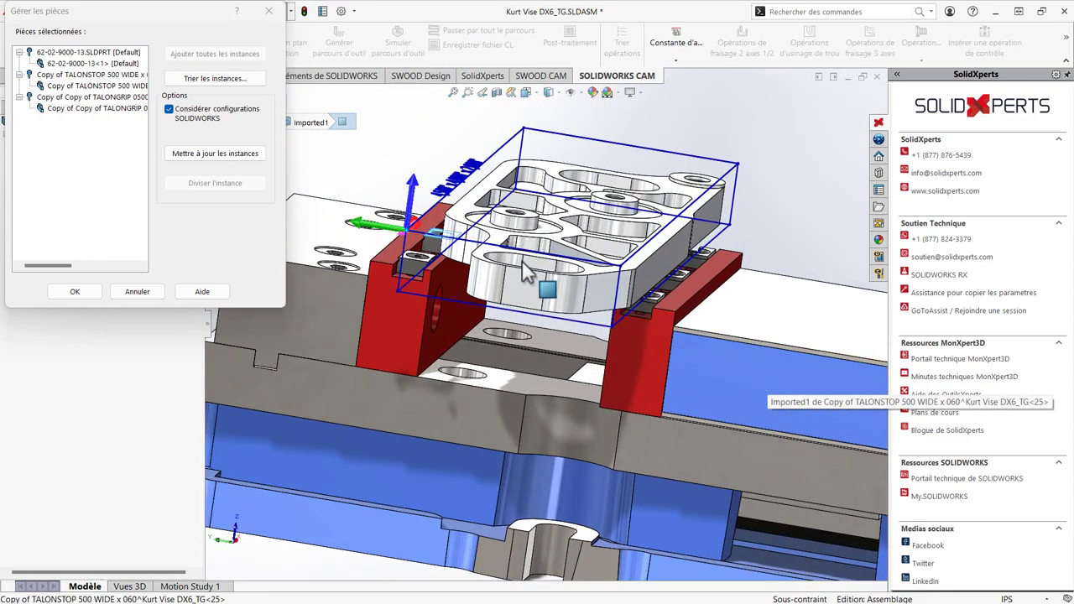
{"action": "middle_click_drag", "start_coordinate": [504, 344], "coordinate": [588, 310]}
{"action": "scroll", "coordinate": [602, 308], "scroll_direction": "up", "scroll_amount": 1}
{"action": "scroll", "coordinate": [588, 251], "scroll_direction": "up", "scroll_amount": 1}
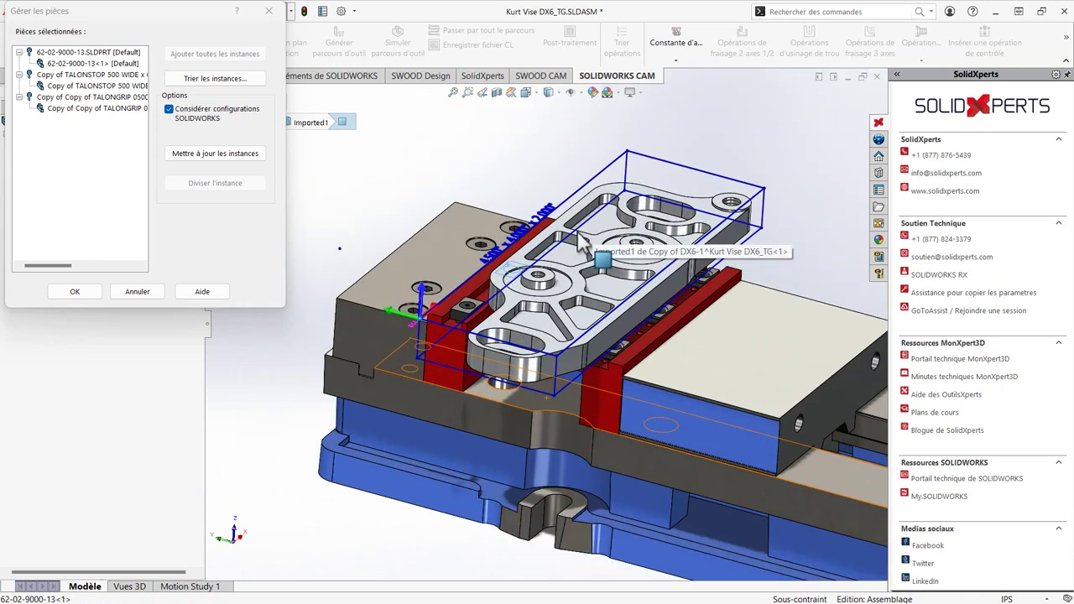
- Sort the part instances and update the instance list
{"action": "left_click", "coordinate": [238, 84]}
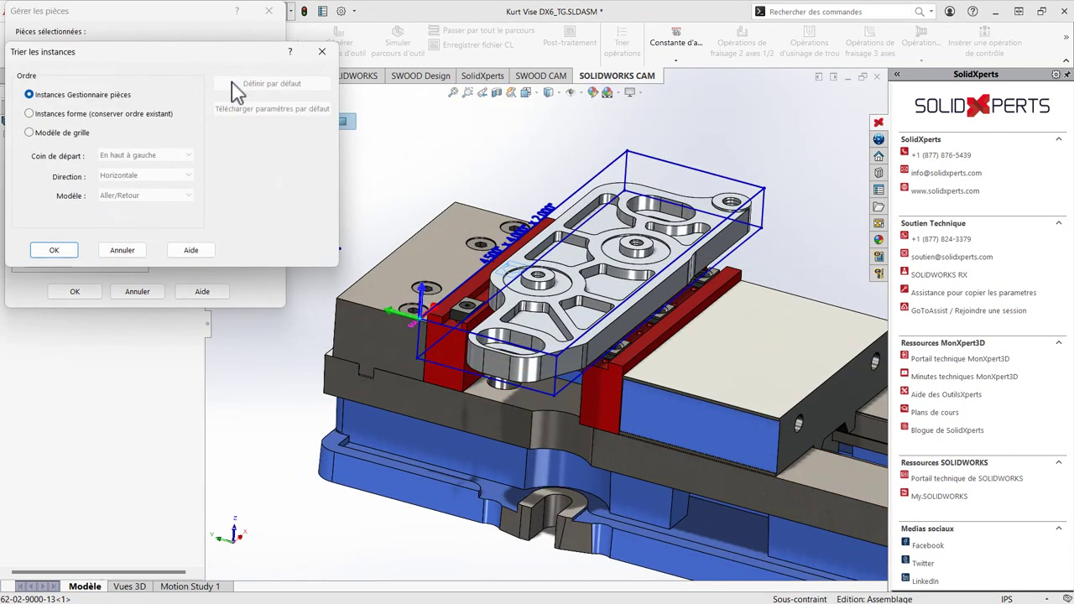
{"action": "left_click", "coordinate": [58, 250]}
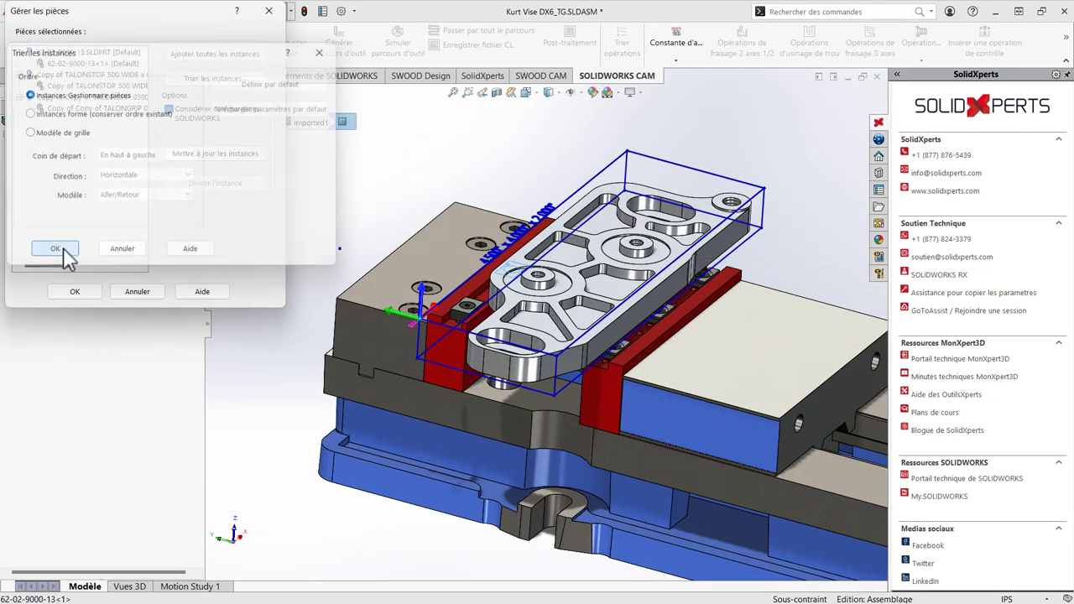
{"action": "left_click", "coordinate": [209, 56]}
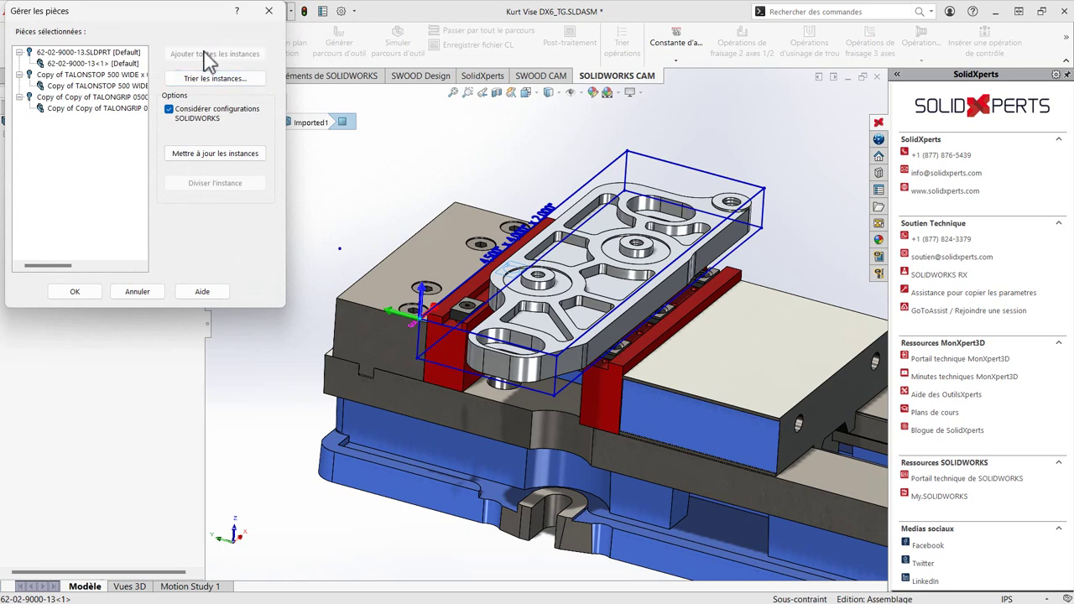
{"action": "left_click", "coordinate": [207, 156]}
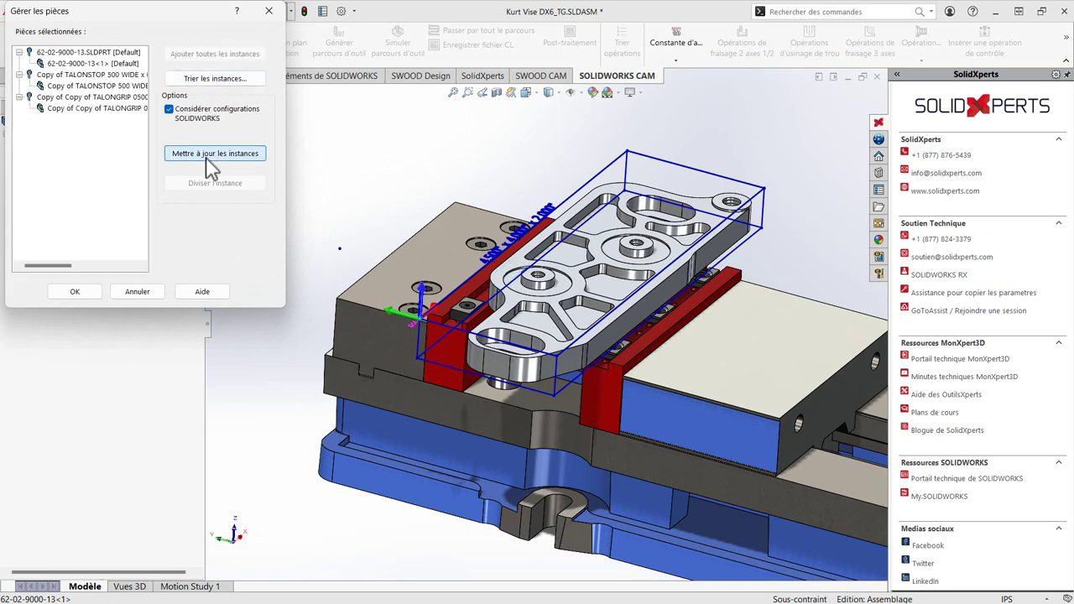
- Add all instances of the TALONSTOP and TALONGRIP blocks to the parts list
{"action": "left_click", "coordinate": [88, 86]}
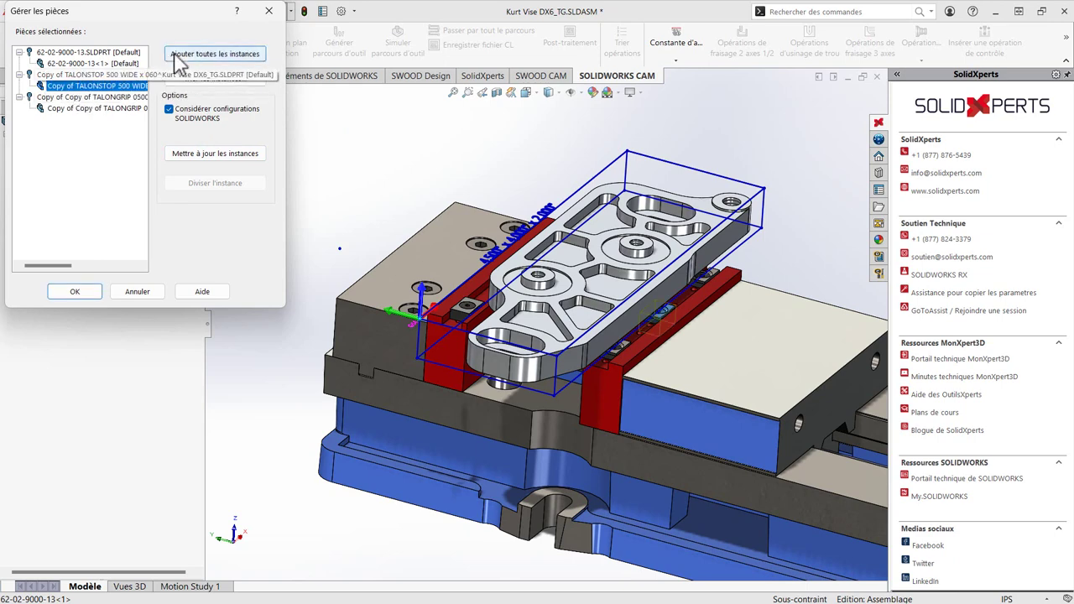
{"action": "left_click", "coordinate": [195, 58]}
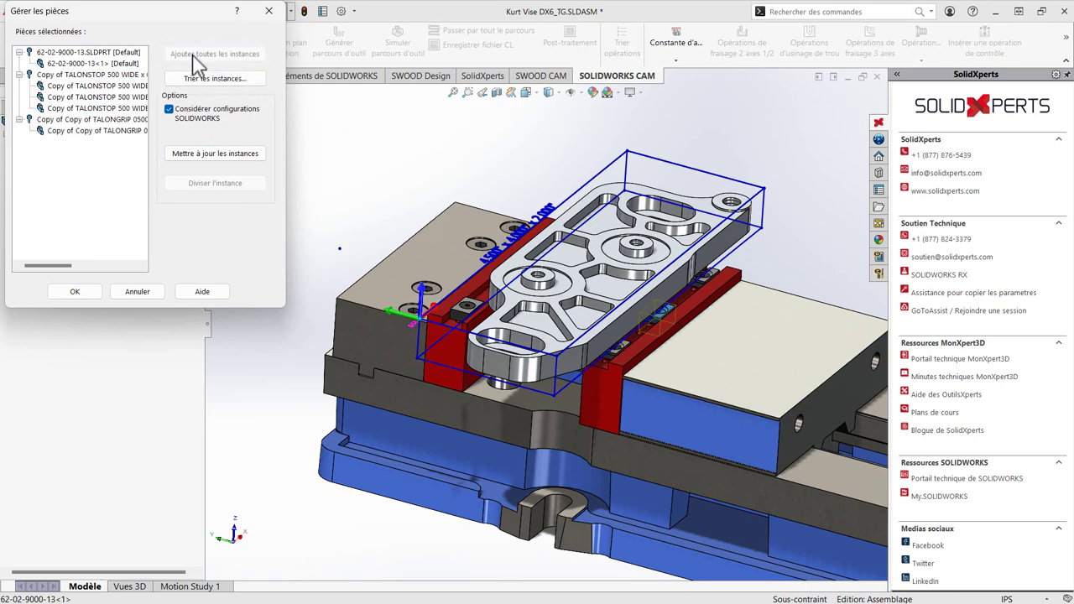
{"action": "left_click", "coordinate": [64, 132]}
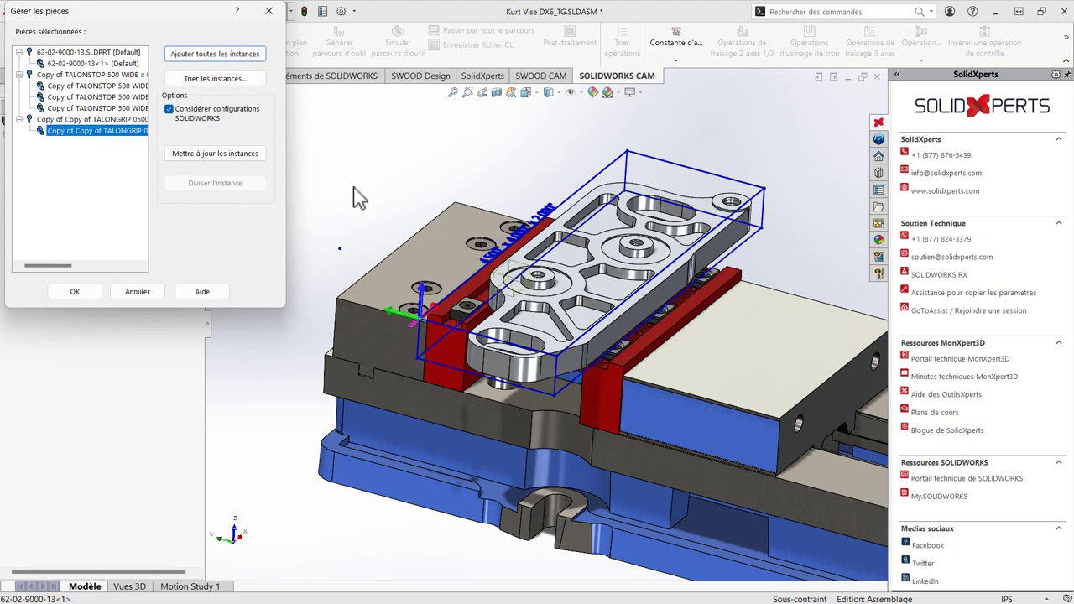
{"action": "middle_click_drag", "start_coordinate": [424, 182], "coordinate": [285, 181]}
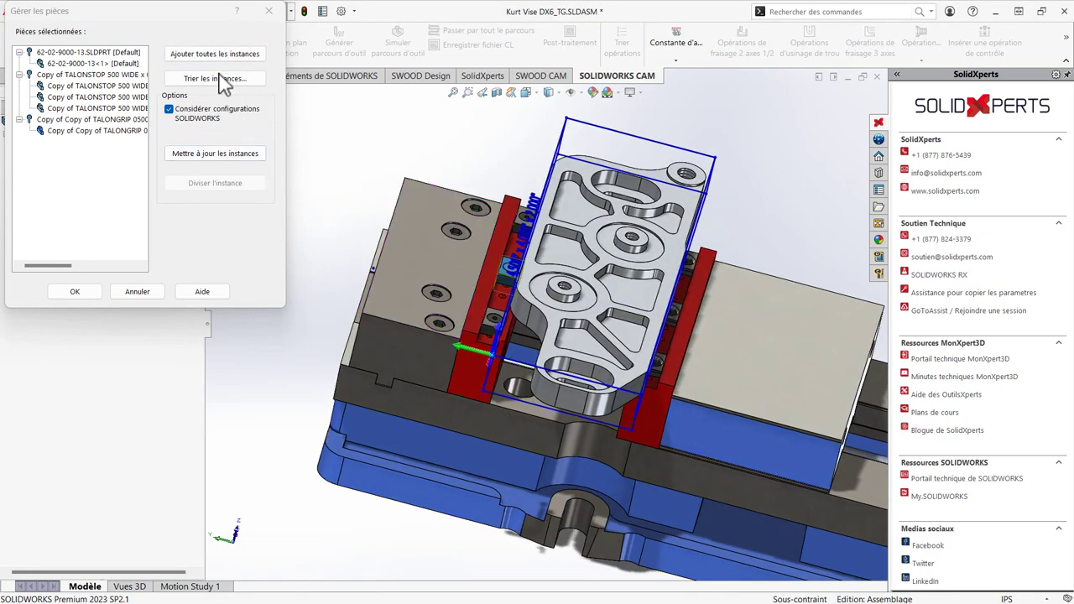
{"action": "left_click", "coordinate": [223, 57]}
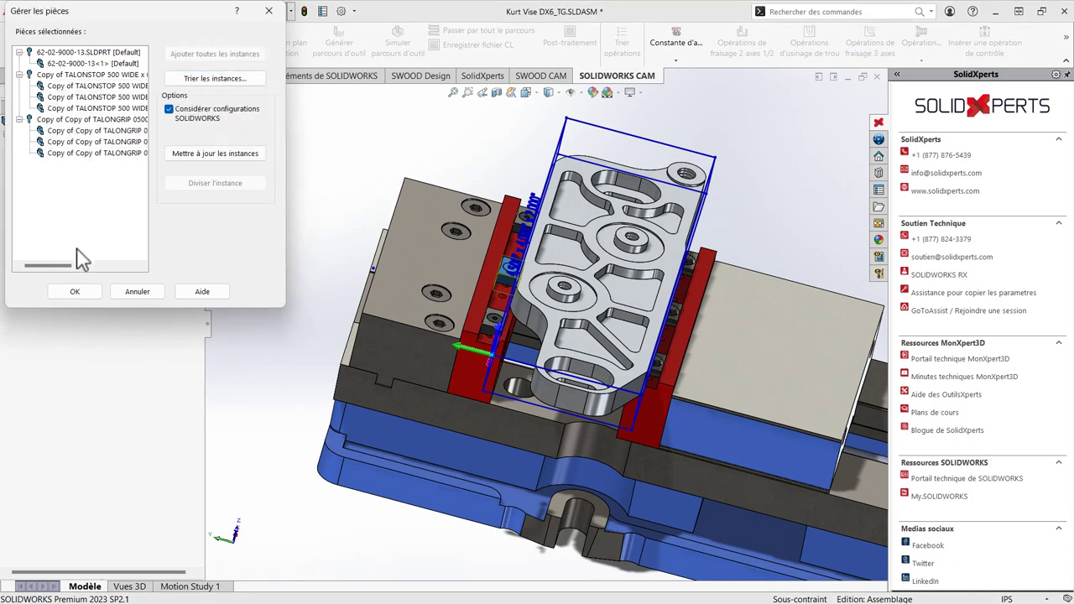
- Set the coordinate system origin to a stock bounding box corner vertex and confirm
{"action": "left_click", "coordinate": [75, 291]}
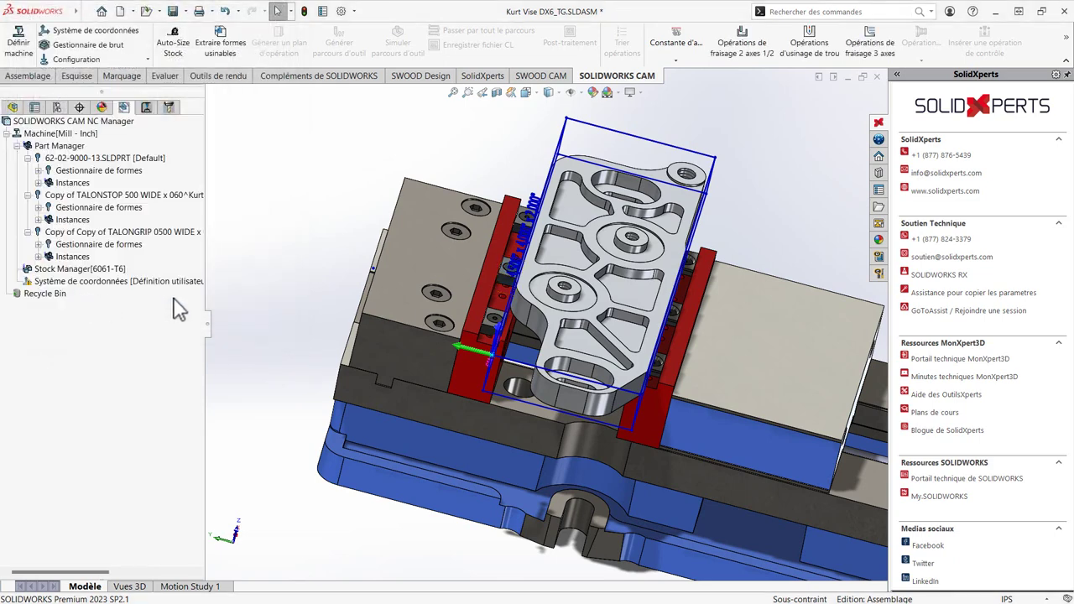
{"action": "right_click", "coordinate": [123, 282]}
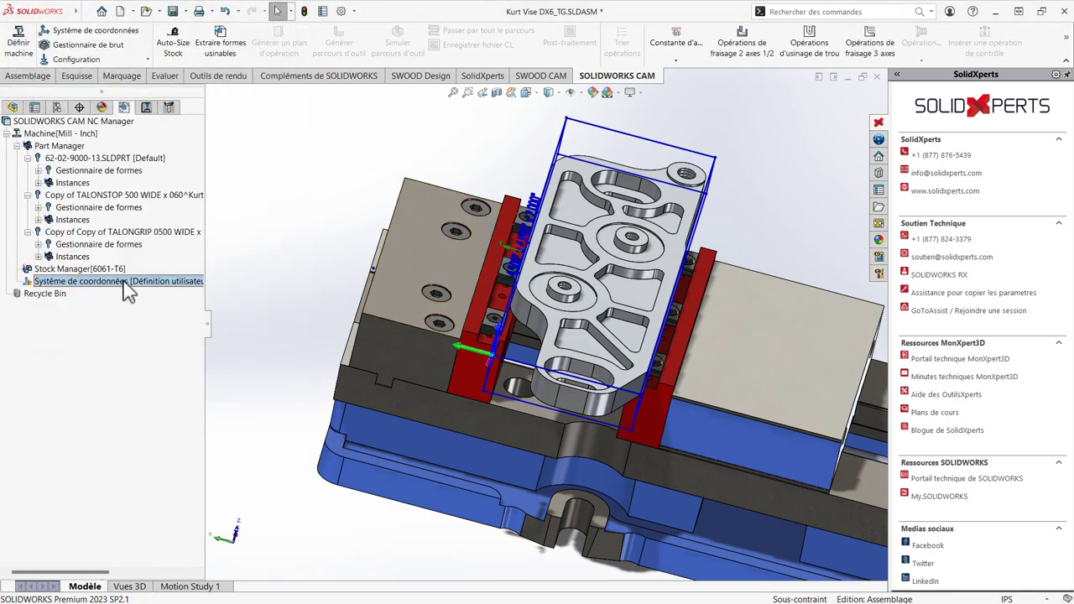
{"action": "left_click", "coordinate": [149, 290]}
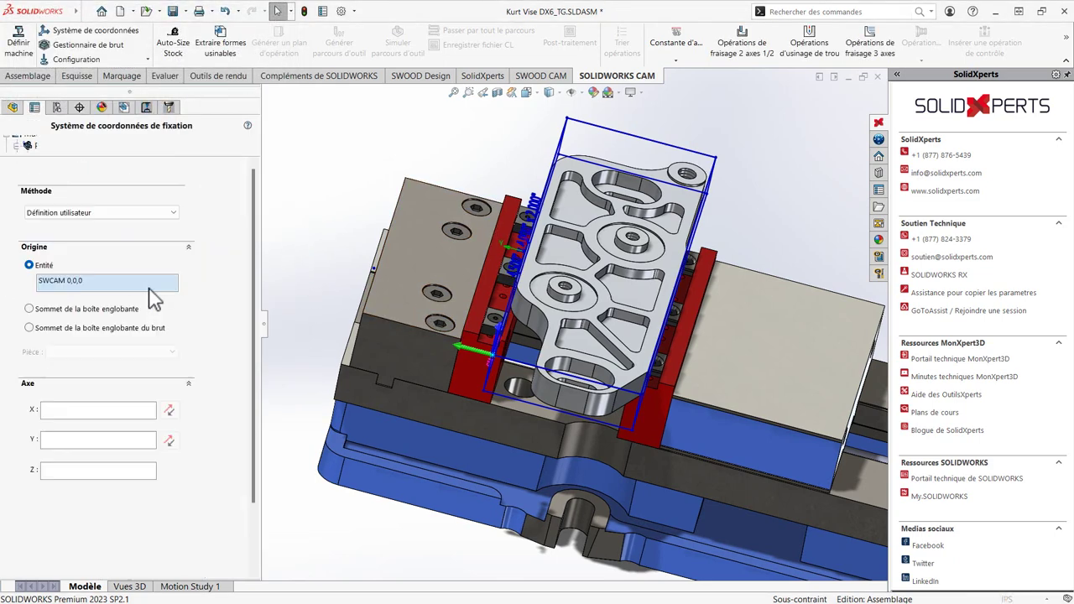
{"action": "left_click", "coordinate": [118, 328]}
{"action": "middle_click_drag", "start_coordinate": [420, 426], "coordinate": [375, 352]}
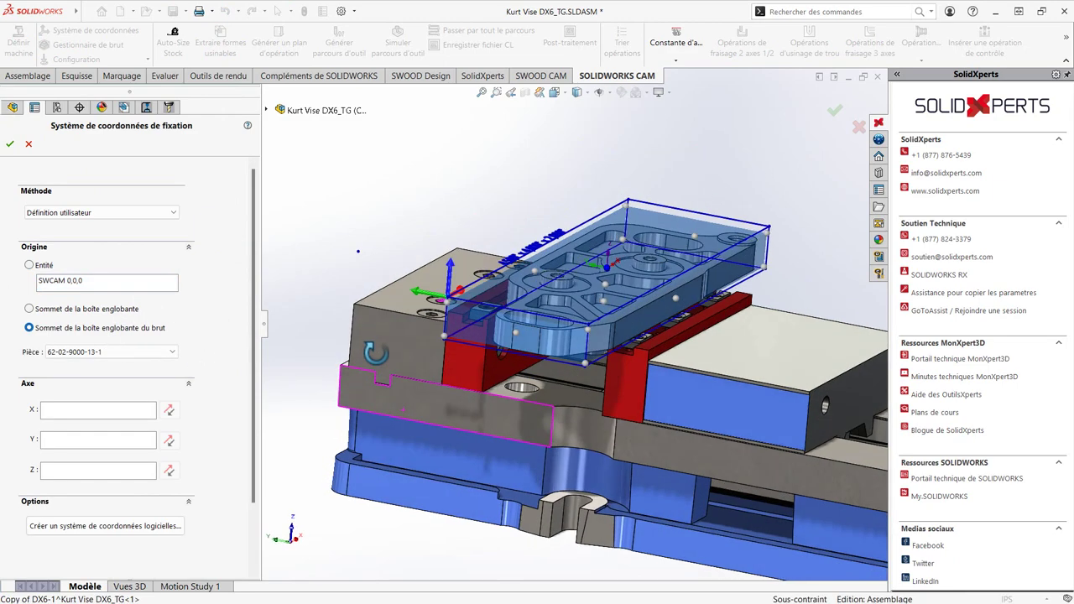
{"action": "scroll", "coordinate": [466, 327], "scroll_direction": "down", "scroll_amount": 3}
{"action": "scroll", "coordinate": [477, 307], "scroll_direction": "down", "scroll_amount": 2}
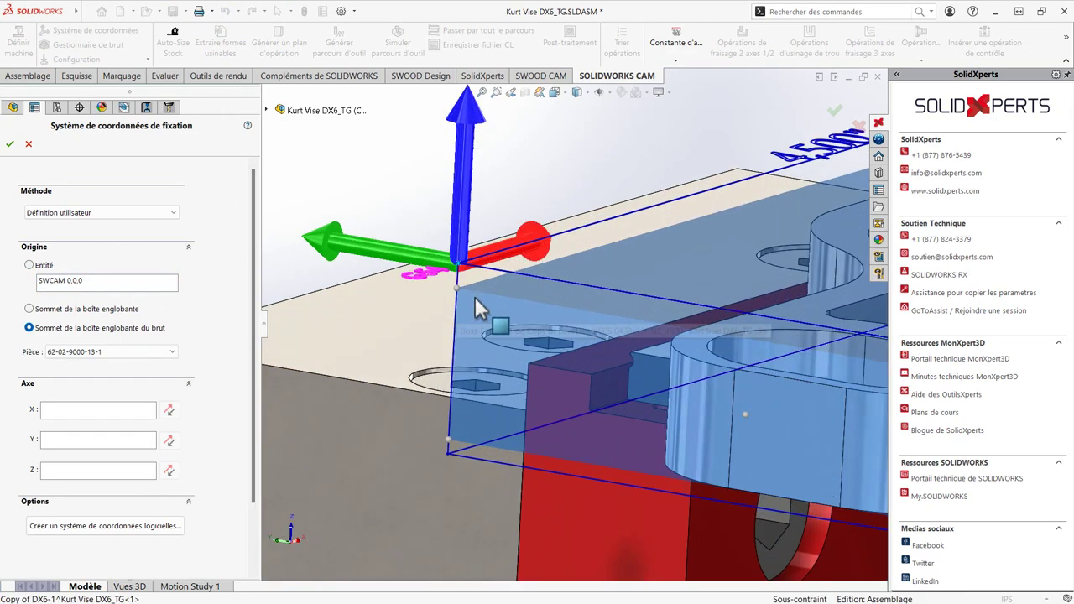
{"action": "scroll", "coordinate": [475, 309], "scroll_direction": "down", "scroll_amount": 2}
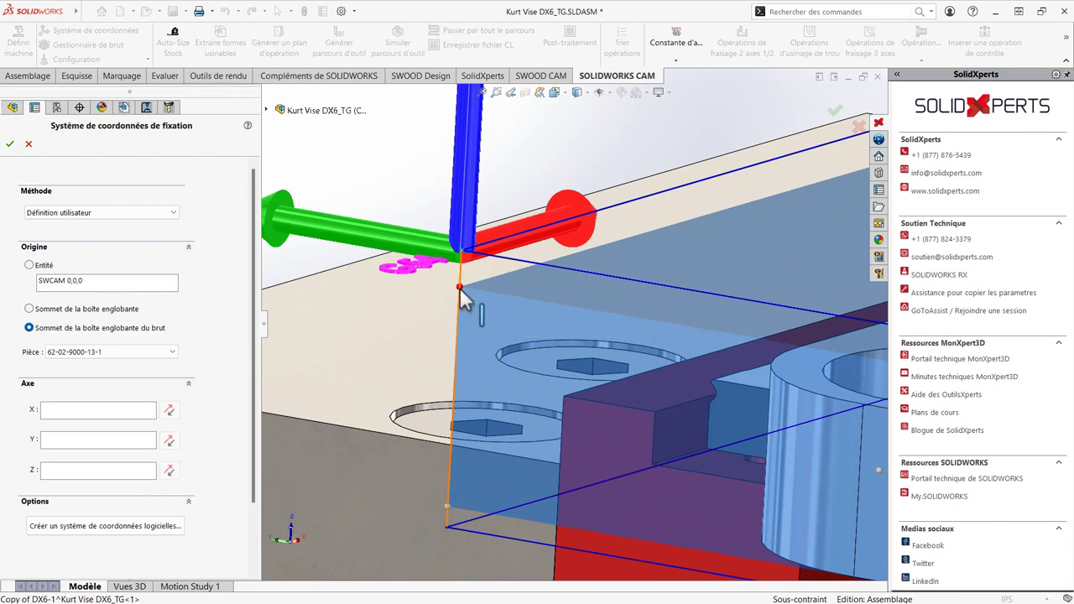
{"action": "left_click", "coordinate": [10, 144]}
{"action": "scroll", "coordinate": [290, 210], "scroll_direction": "up", "scroll_amount": 3}
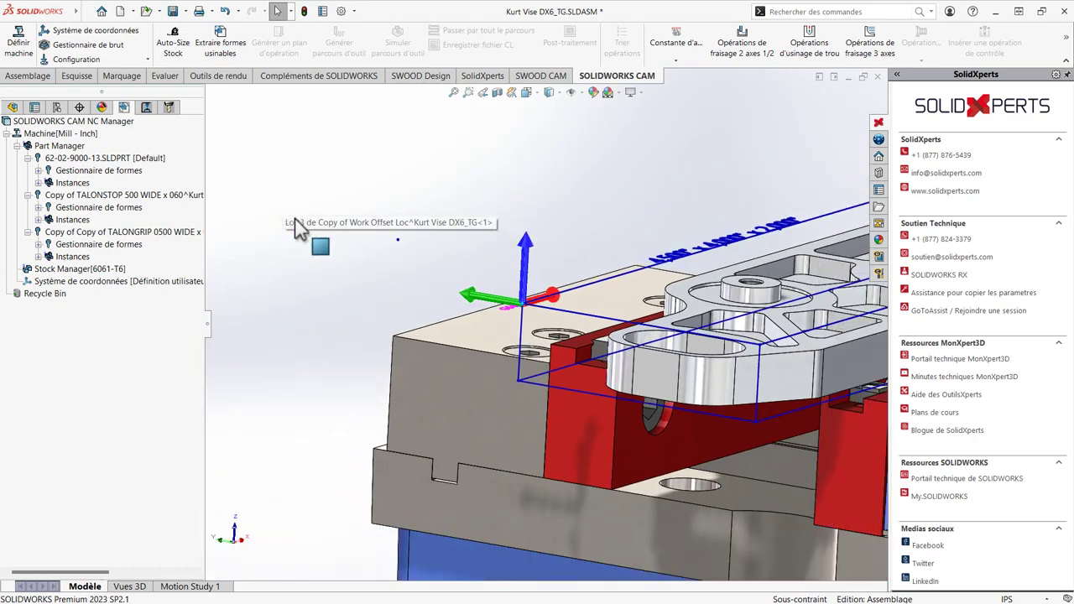
{"action": "scroll", "coordinate": [306, 239], "scroll_direction": "up", "scroll_amount": 2}
{"action": "scroll", "coordinate": [306, 244], "scroll_direction": "down", "scroll_amount": 3}
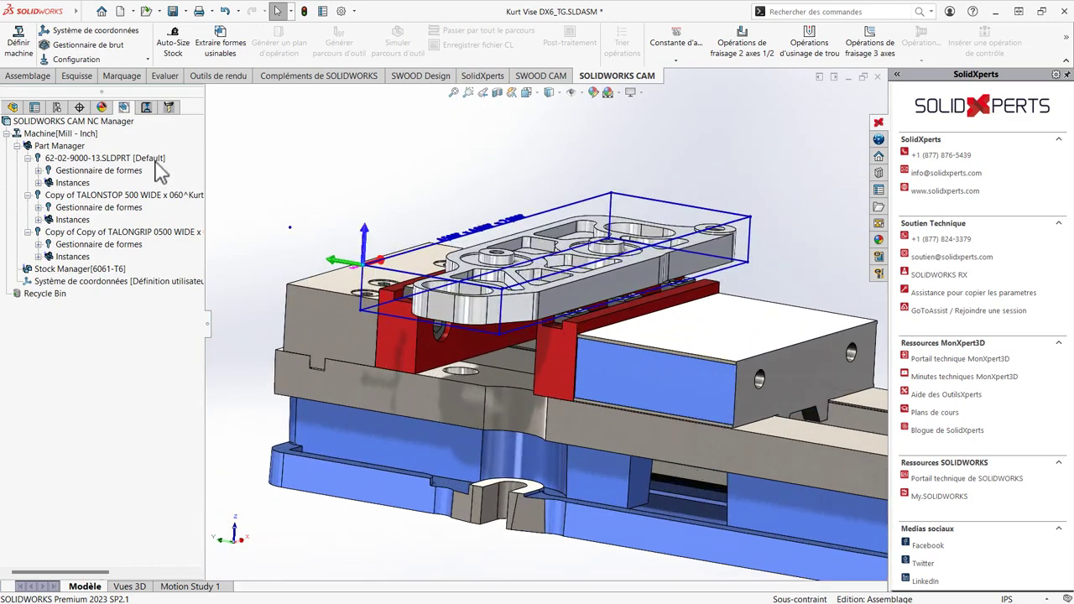
{"action": "middle_click_drag", "start_coordinate": [357, 181], "coordinate": [323, 189]}
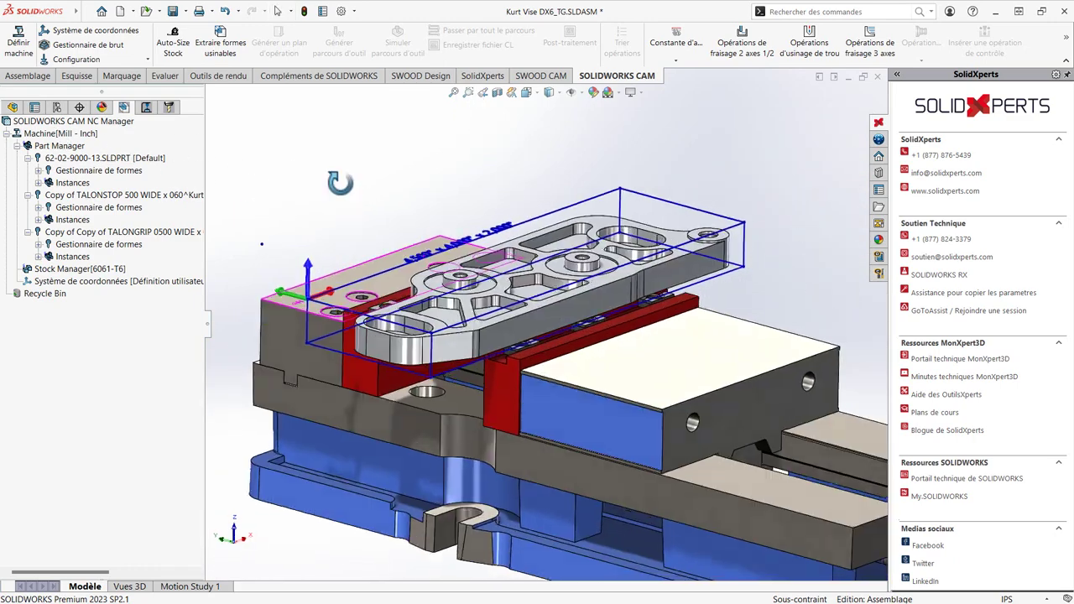
- Run Extraire formes usinables on the plate-and-vise setup to begin feature extraction
{"action": "left_click", "coordinate": [224, 65]}
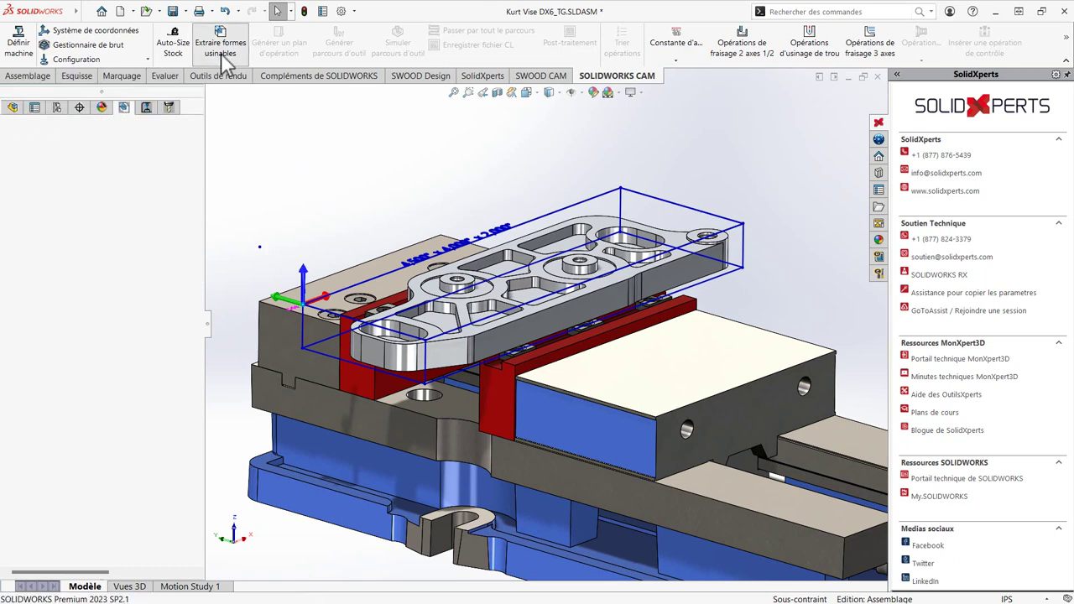